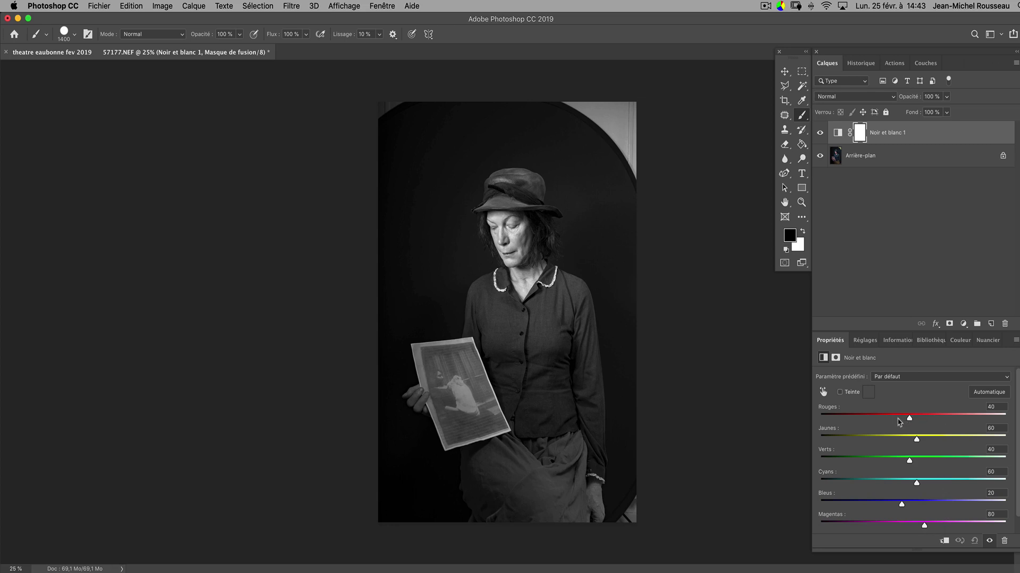
Raise the black-and-white adjustment's Rouges to 62 and Jaunes to 93 to brighten the woman's skin
{"action": "mouse_move", "coordinate": [911, 421]}
{"action": "left_mouse_down"}
{"action": "mouse_move", "coordinate": [954, 422]}
{"action": "mouse_move", "coordinate": [898, 422]}
{"action": "mouse_move", "coordinate": [913, 423]}
{"action": "left_mouse_up"}
{"action": "key", "text": "super+1"}
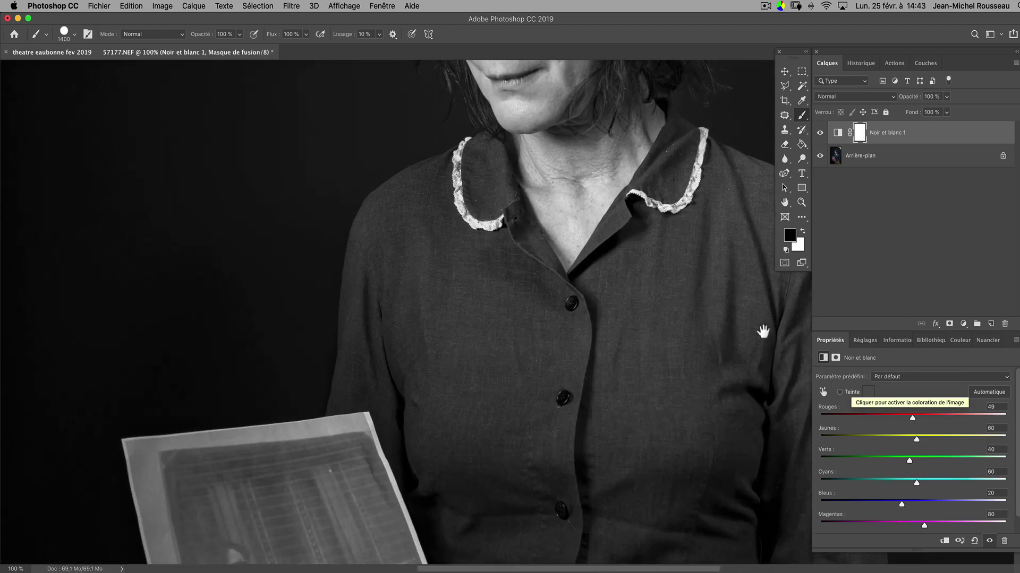
{"action": "scroll", "coordinate": [763, 332], "scroll_direction": "up", "scroll_amount": 10}
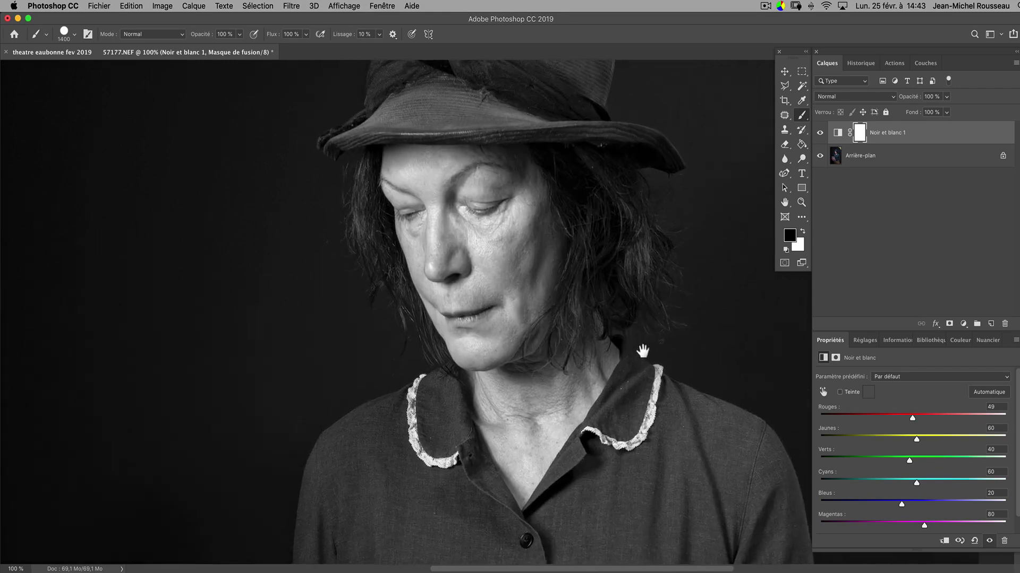
{"action": "left_click_drag", "start_coordinate": [642, 350], "coordinate": [642, 392]}
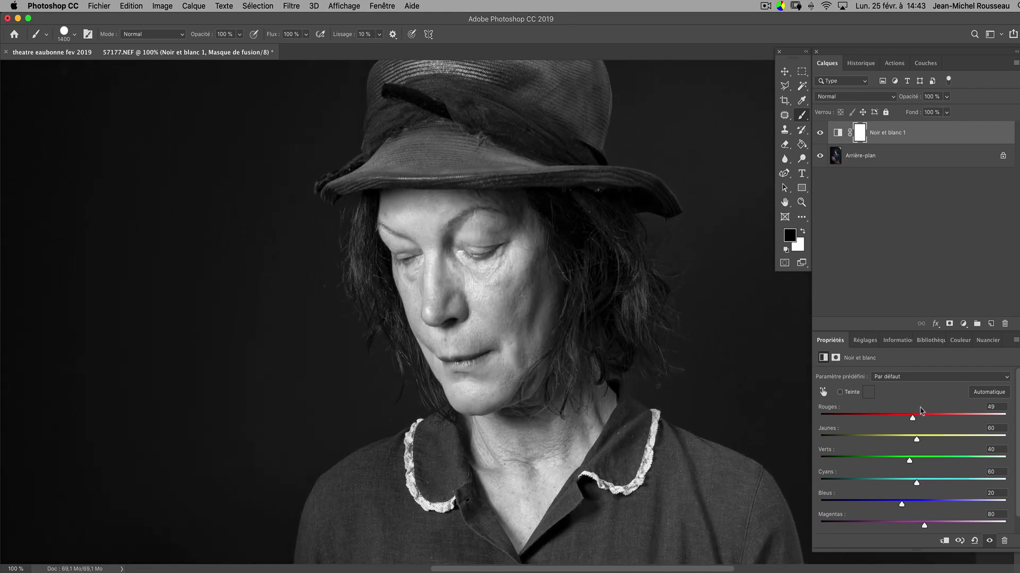
{"action": "left_click_drag", "start_coordinate": [912, 420], "coordinate": [929, 445]}
{"action": "key", "text": "super+minus"}
{"action": "key", "text": "super+minus"}
{"action": "key", "text": "super+minus"}
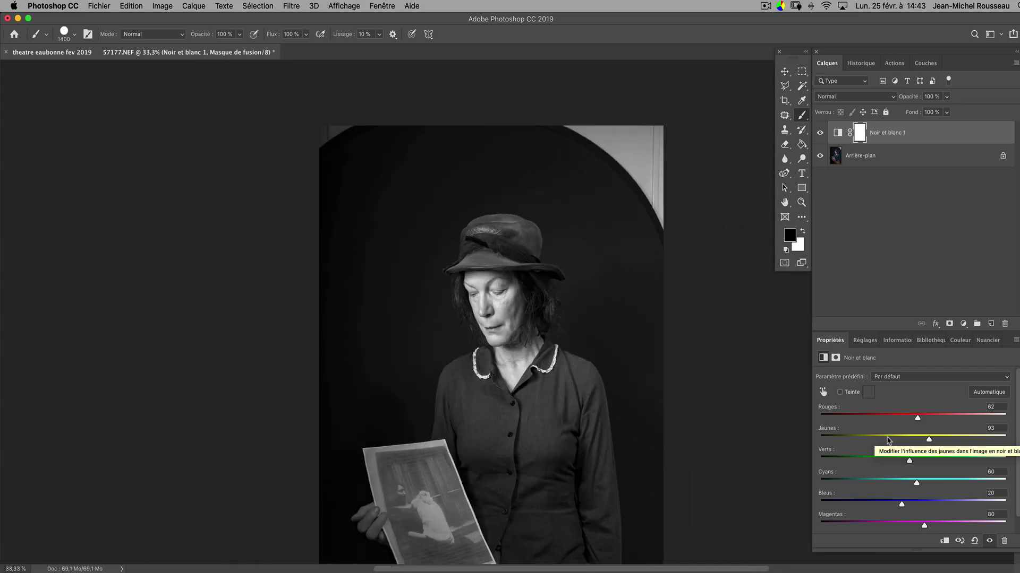
{"action": "left_click_drag", "start_coordinate": [575, 414], "coordinate": [588, 312]}
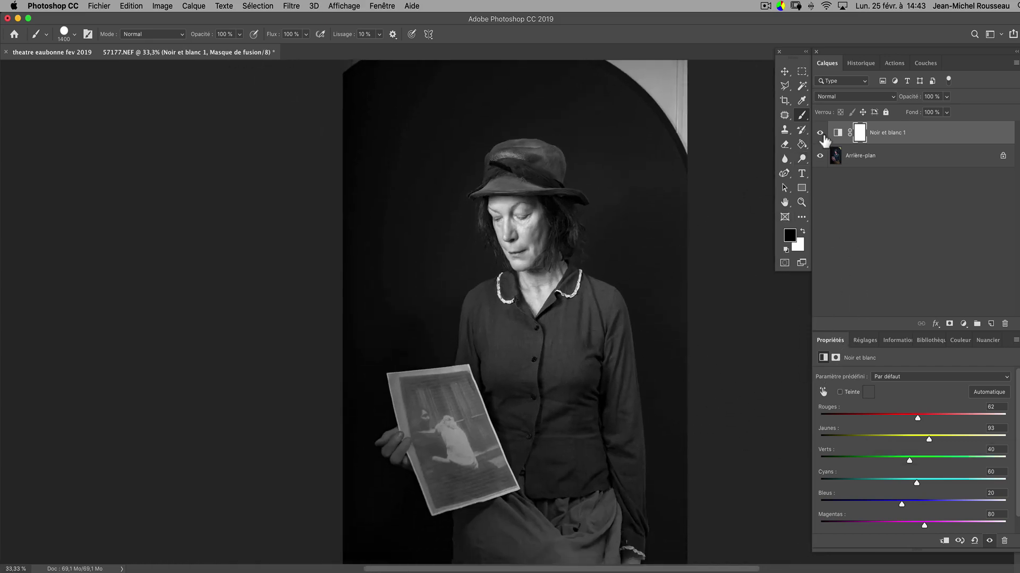
Compare with the colour original, then set the adjustment's Verts to 44, Cyans to 79, Bleus to 44 and Magentas to 73
{"action": "left_click", "coordinate": [820, 134]}
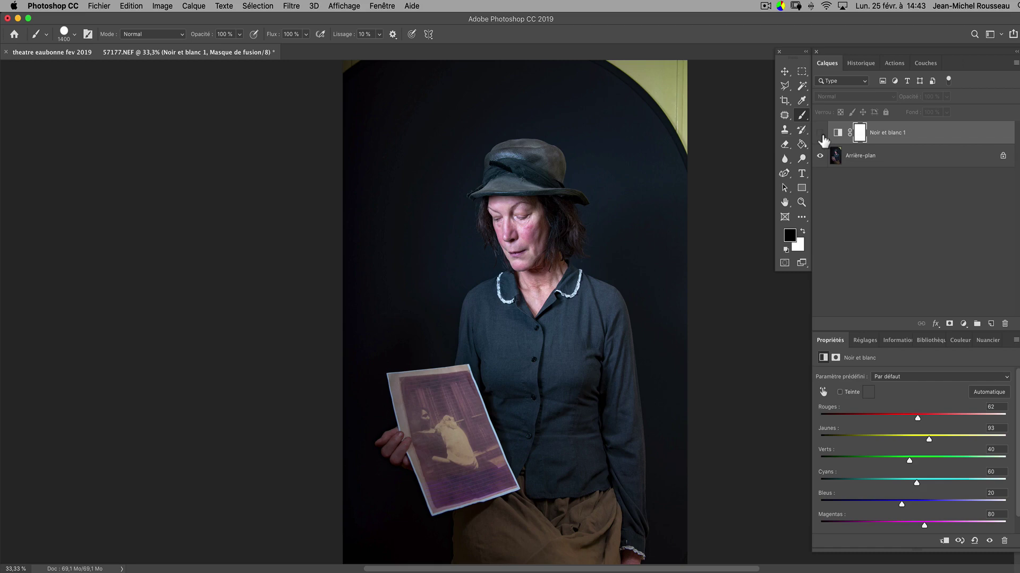
{"action": "left_click", "coordinate": [819, 133]}
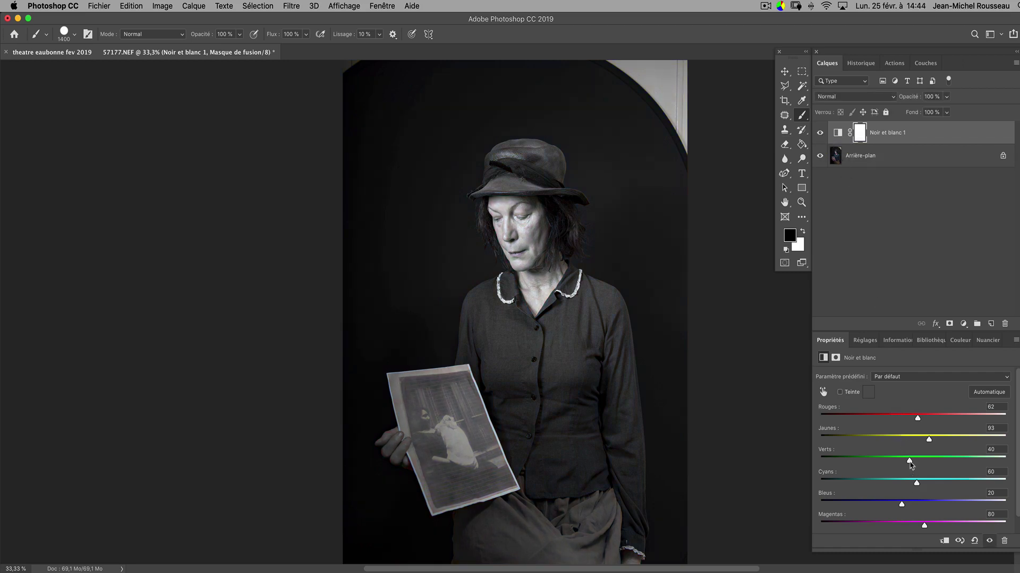
{"action": "left_click_drag", "start_coordinate": [910, 461], "coordinate": [911, 506]}
{"action": "left_click_drag", "start_coordinate": [924, 525], "coordinate": [922, 526]}
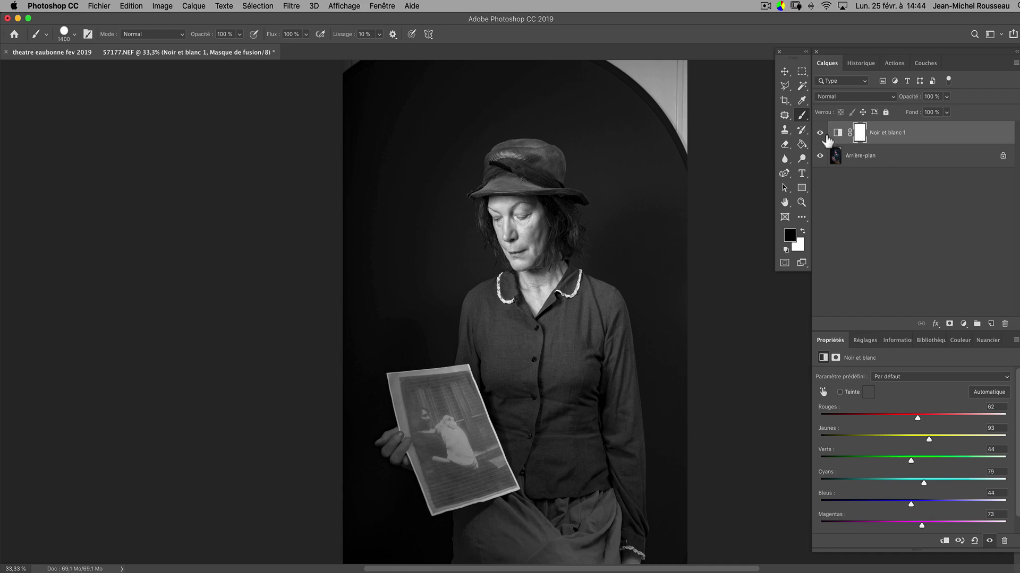
Delete the Noir et blanc 1 adjustment layer and duplicate the Arrière-plan layer
{"action": "left_click", "coordinate": [820, 136]}
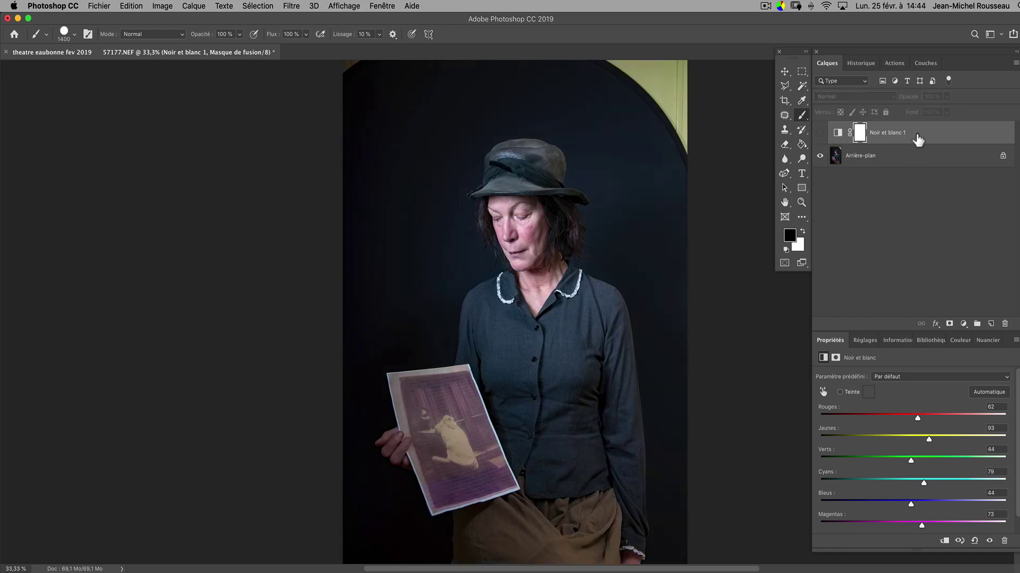
{"action": "left_click_drag", "start_coordinate": [917, 141], "coordinate": [1010, 328]}
{"action": "left_click_drag", "start_coordinate": [926, 137], "coordinate": [991, 323]}
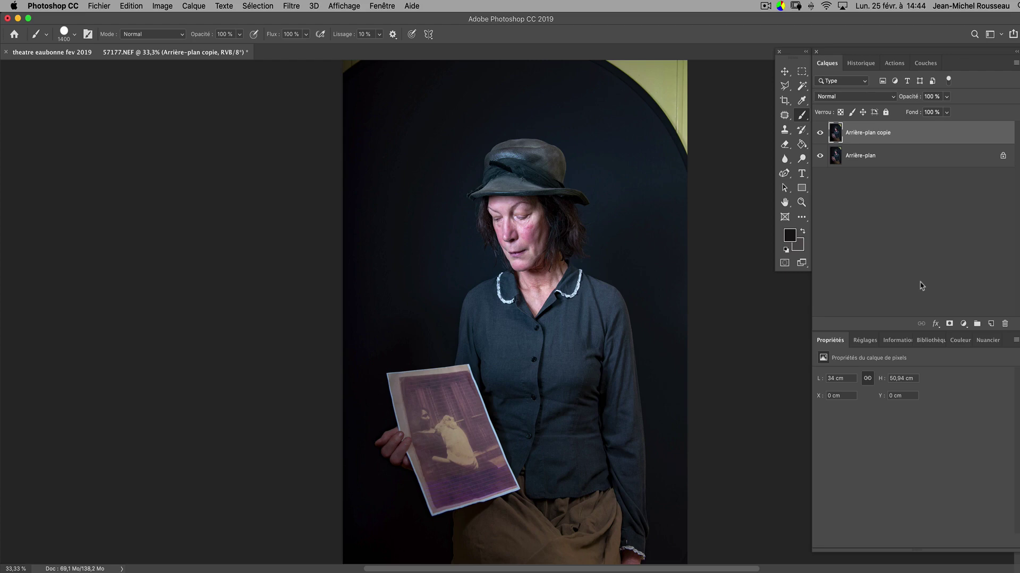
{"action": "left_click", "coordinate": [160, 9]}
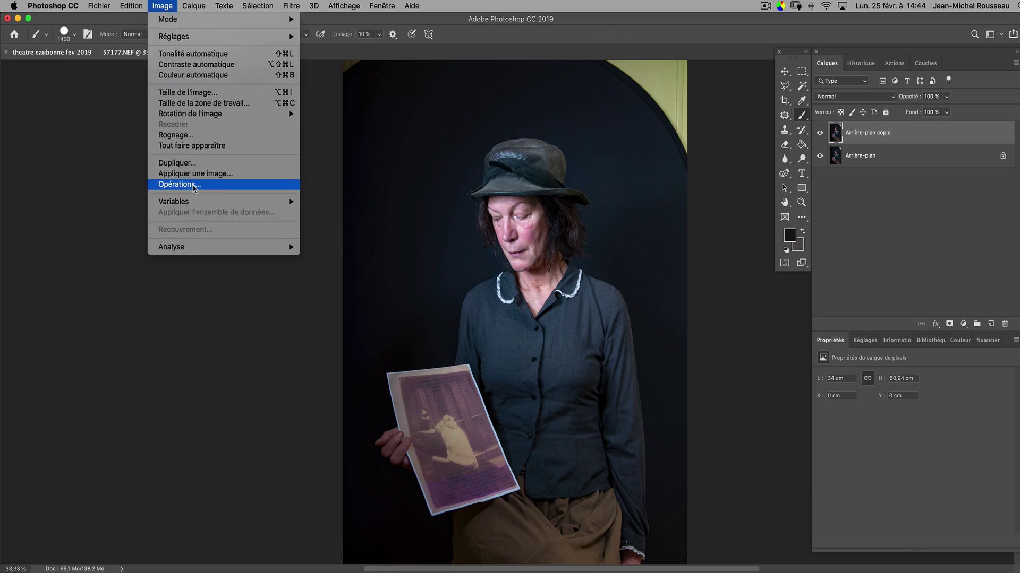
{"action": "left_click", "coordinate": [194, 186]}
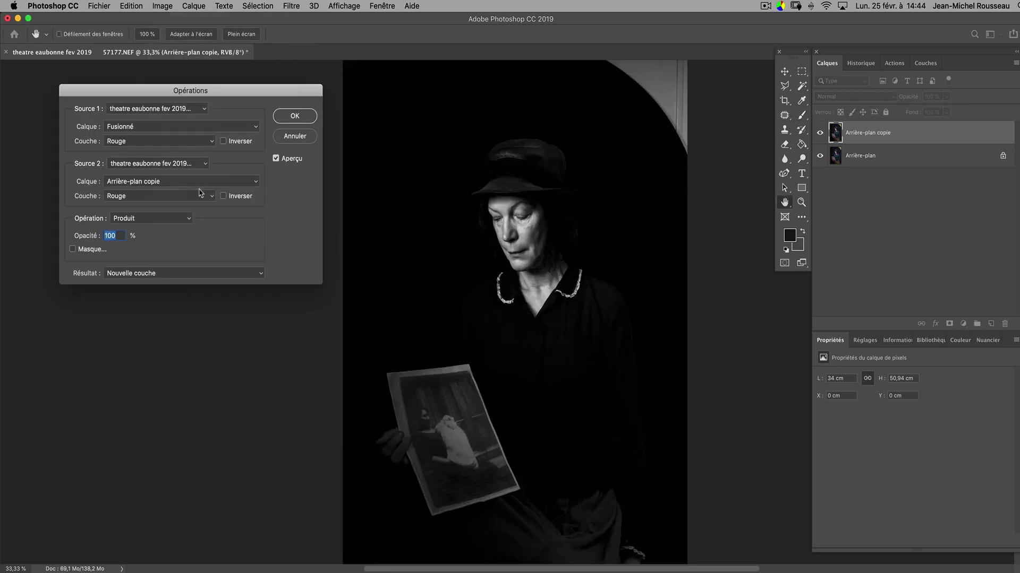
{"action": "left_click_drag", "start_coordinate": [221, 92], "coordinate": [250, 93]}
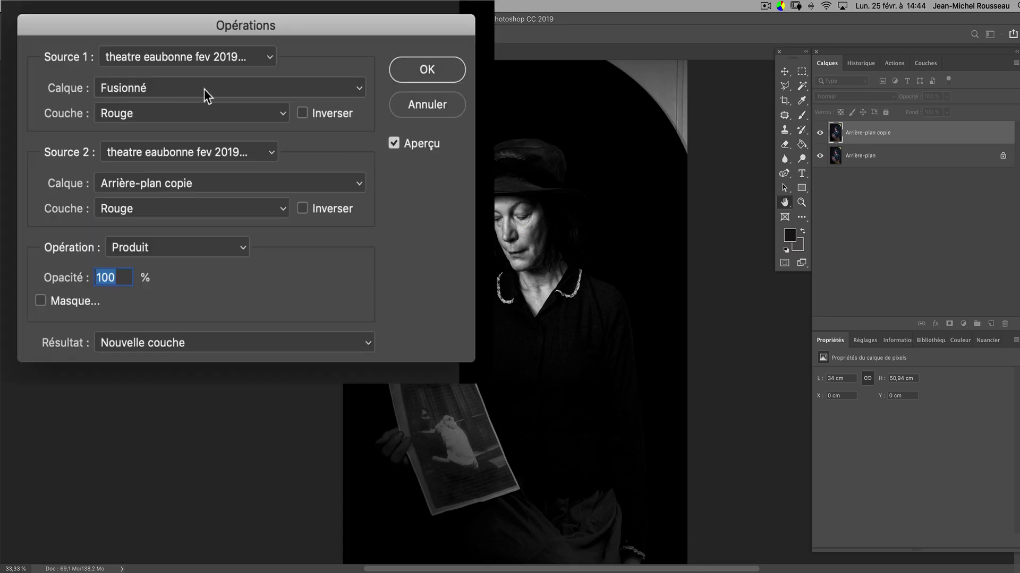
{"action": "left_click", "coordinate": [196, 127]}
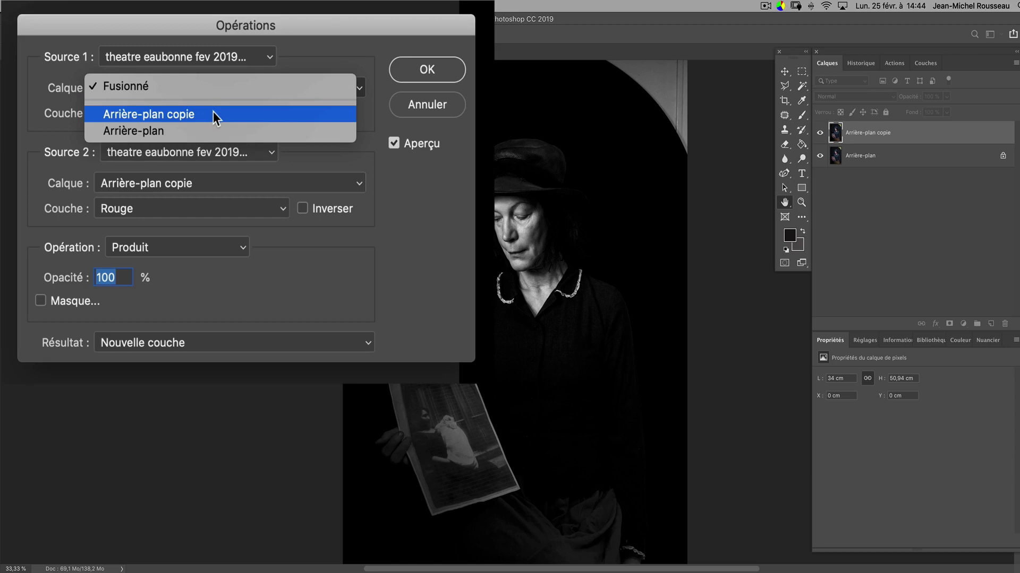
{"action": "left_click", "coordinate": [213, 112]}
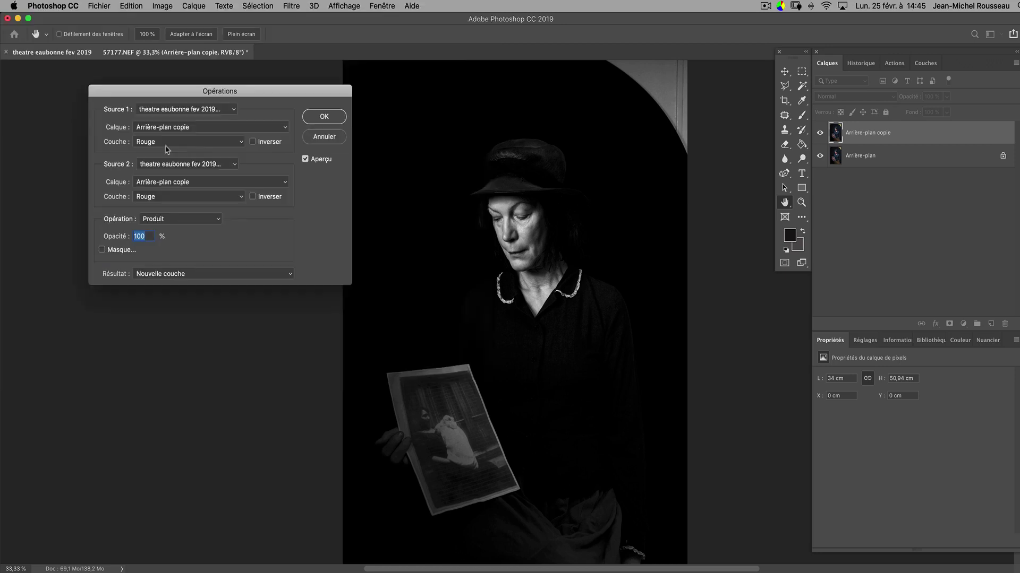
{"action": "left_click", "coordinate": [324, 138]}
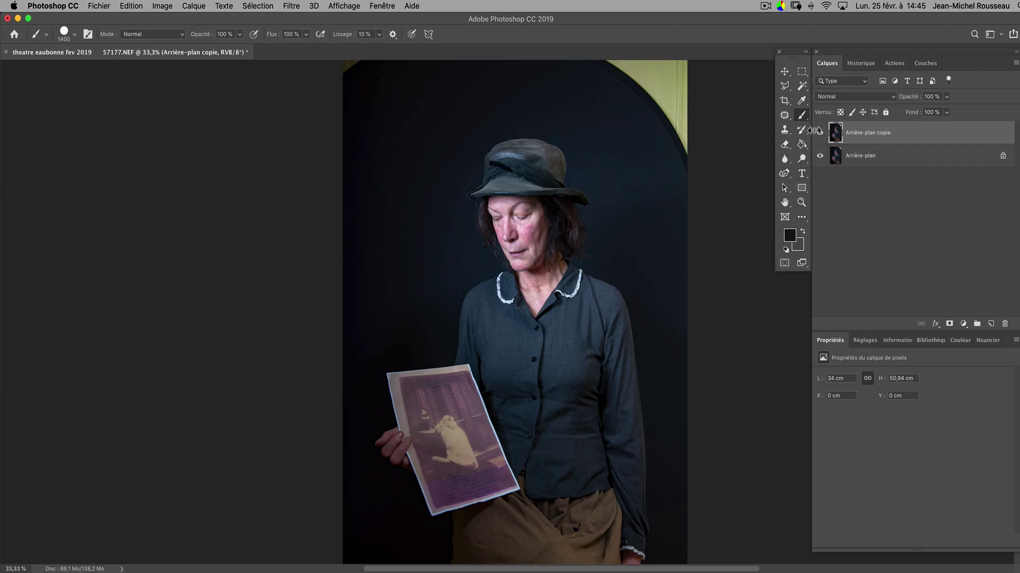
Crop away the upper and lower parts of the portrait, leaving a height of about 40 cm at full width
{"action": "key", "text": "super+minus"}
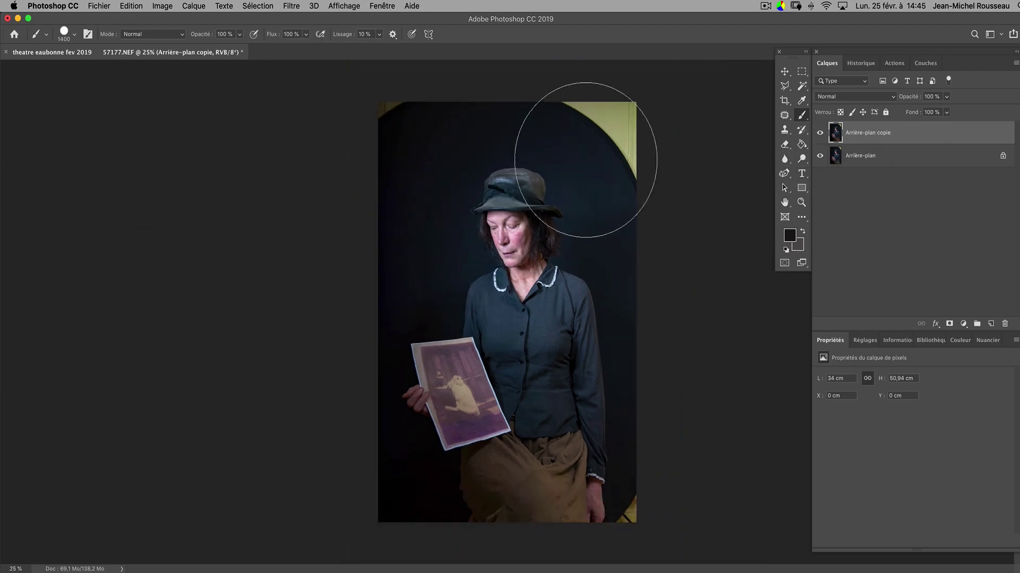
{"action": "left_click", "coordinate": [785, 100]}
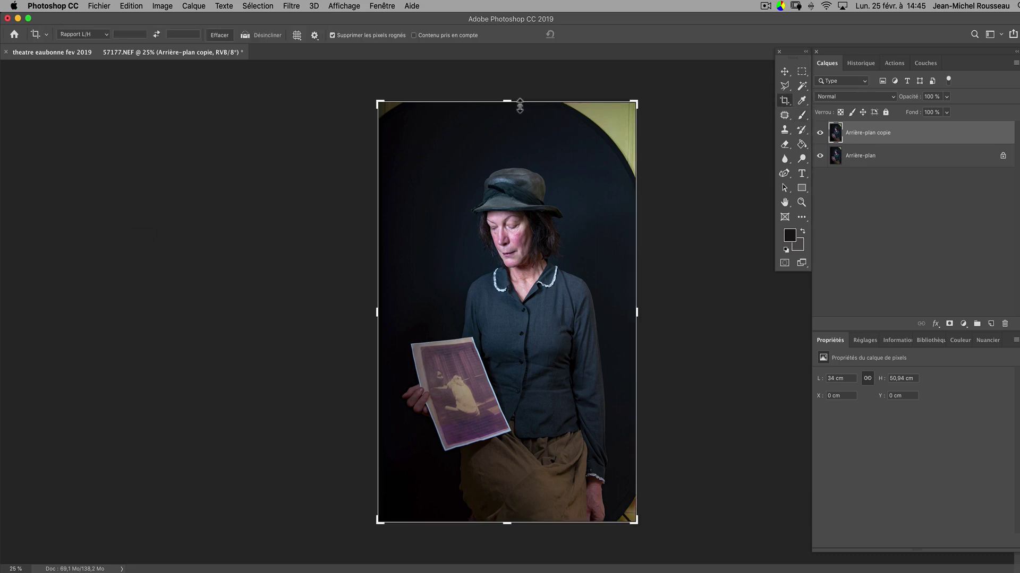
{"action": "left_click_drag", "start_coordinate": [520, 106], "coordinate": [502, 127]}
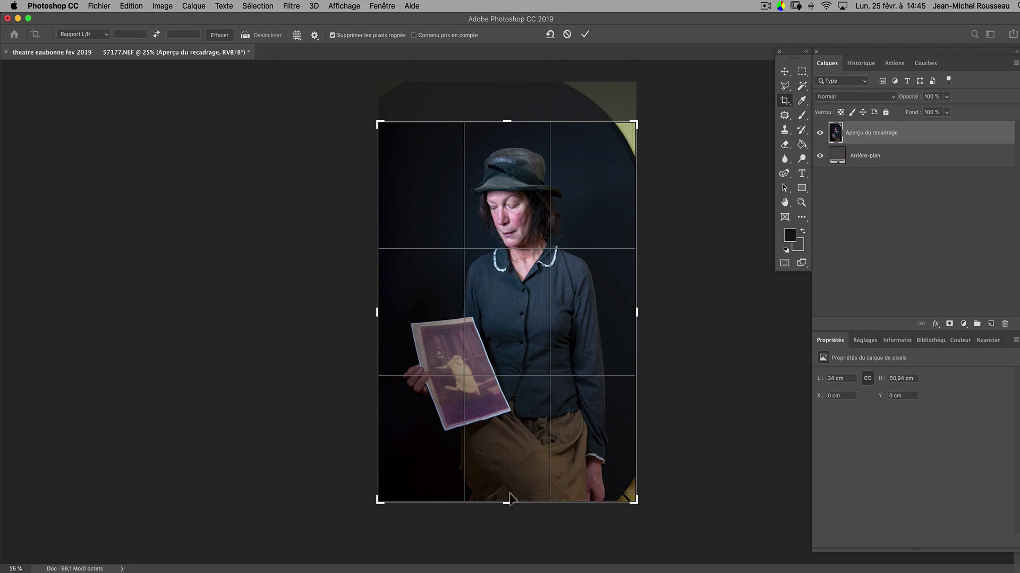
{"action": "left_click_drag", "start_coordinate": [509, 501], "coordinate": [506, 476]}
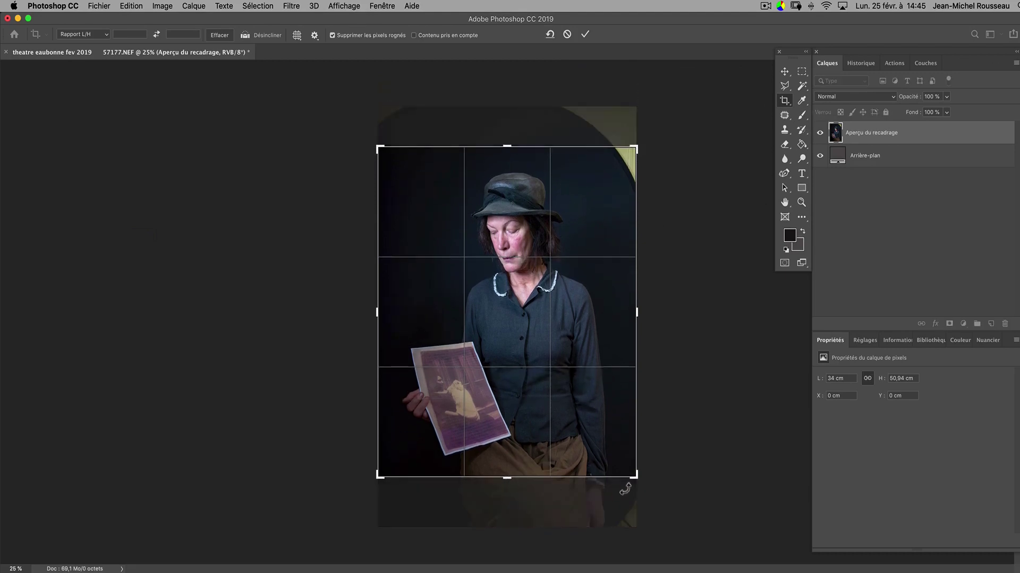
{"action": "left_click", "coordinate": [585, 35]}
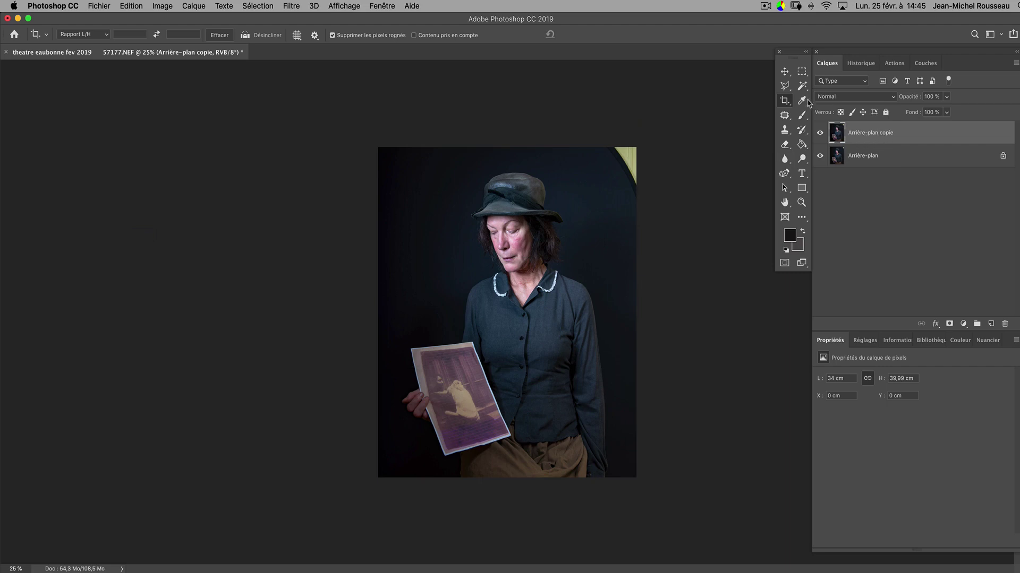
Replace the yellow upper-right corner of the photo with dark background using the Patch tool in Contenu pris en compte mode, and deselect
{"action": "left_click", "coordinate": [785, 116]}
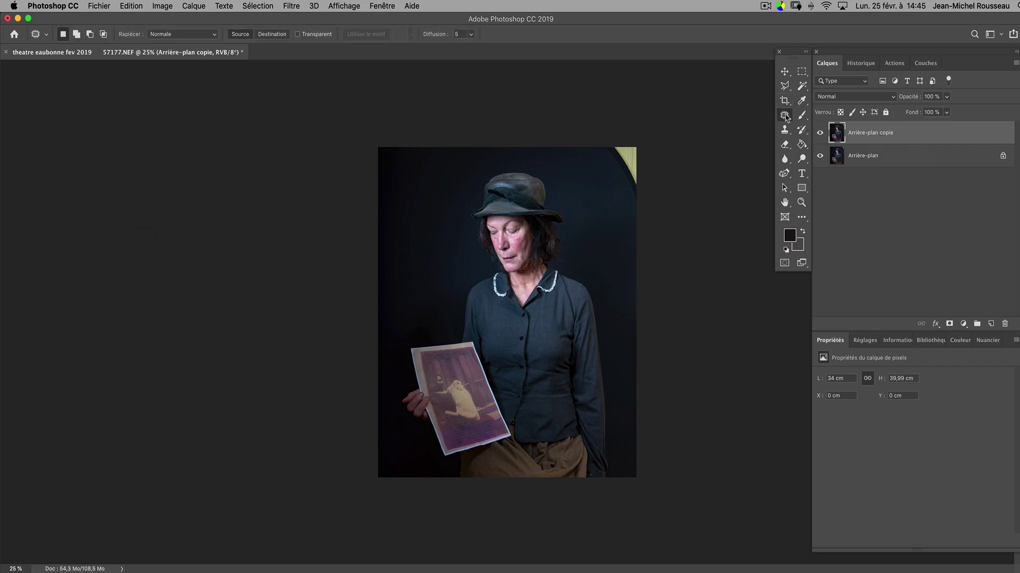
{"action": "mouse_move", "coordinate": [595, 138]}
{"action": "left_mouse_down"}
{"action": "mouse_move", "coordinate": [617, 193]}
{"action": "mouse_move", "coordinate": [637, 211]}
{"action": "mouse_move", "coordinate": [664, 206]}
{"action": "mouse_move", "coordinate": [679, 134]}
{"action": "mouse_move", "coordinate": [610, 125]}
{"action": "left_mouse_up"}
{"action": "left_click", "coordinate": [210, 36]}
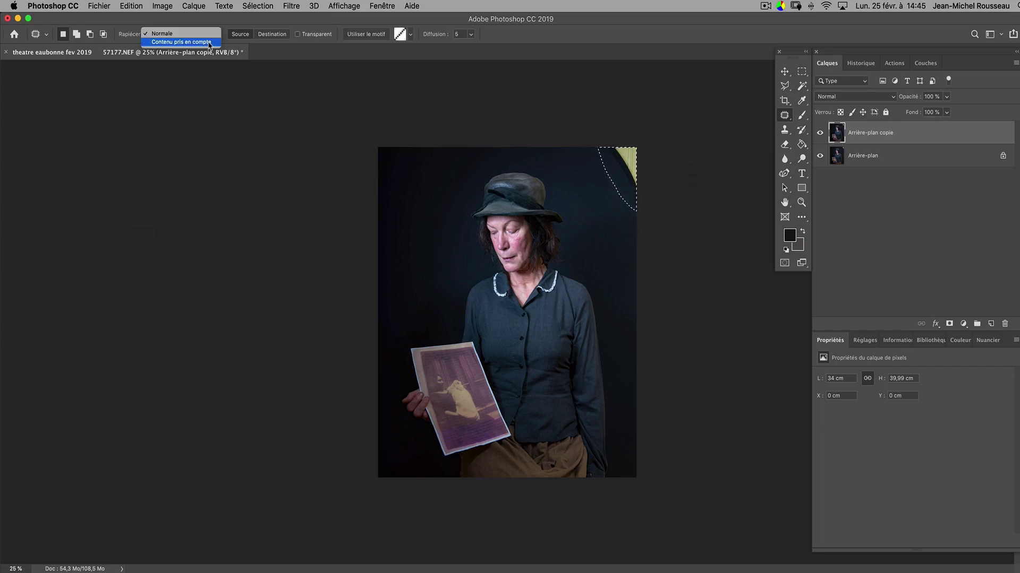
{"action": "left_click", "coordinate": [208, 43]}
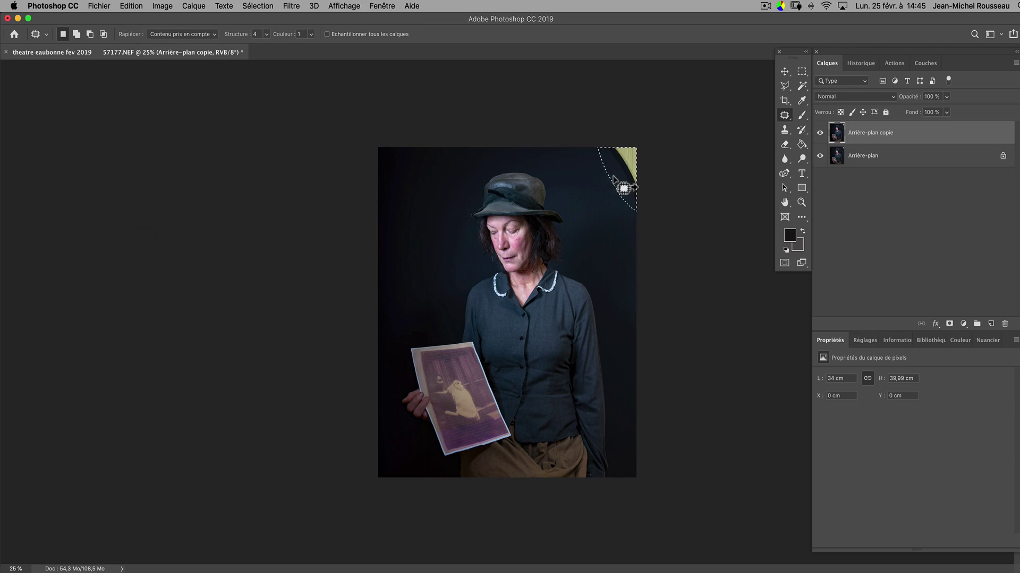
{"action": "mouse_move", "coordinate": [630, 187]}
{"action": "left_mouse_down"}
{"action": "mouse_move", "coordinate": [599, 194]}
{"action": "mouse_move", "coordinate": [620, 198]}
{"action": "left_mouse_up"}
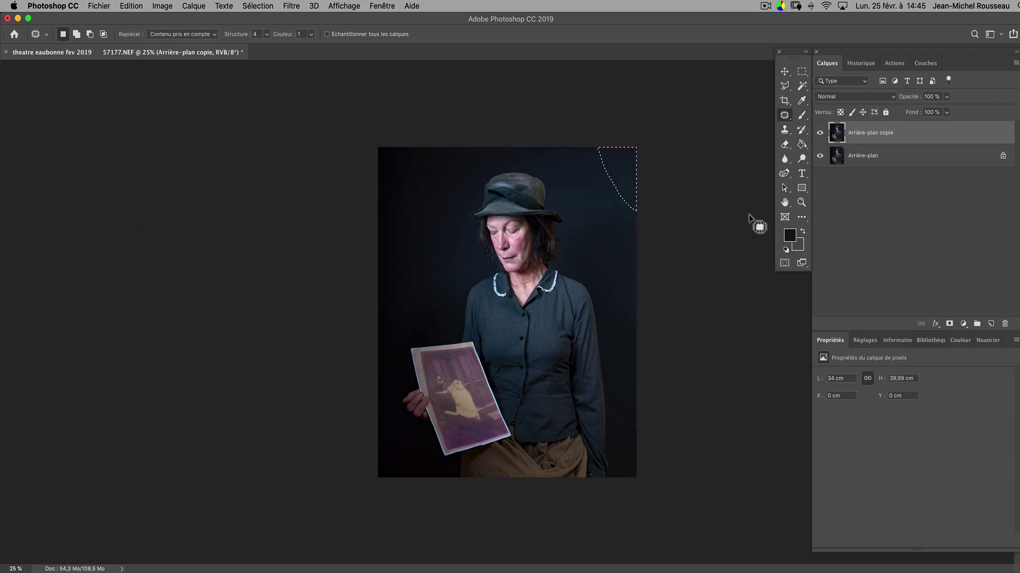
{"action": "key", "text": "super+d"}
Start the Opérations command and set Source 1's layer to Arrière-plan copie
{"action": "left_click", "coordinate": [163, 7]}
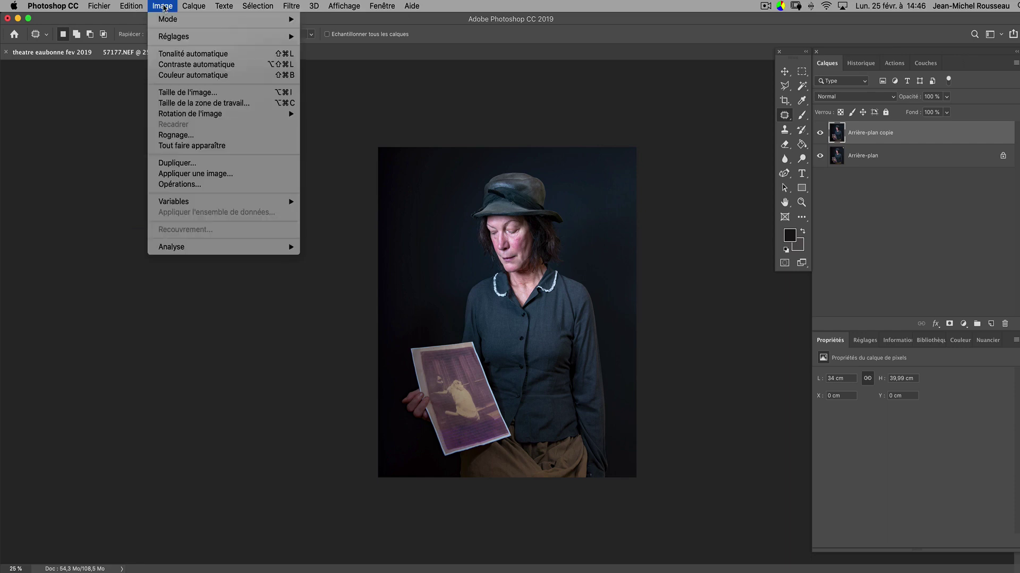
{"action": "left_click", "coordinate": [223, 185]}
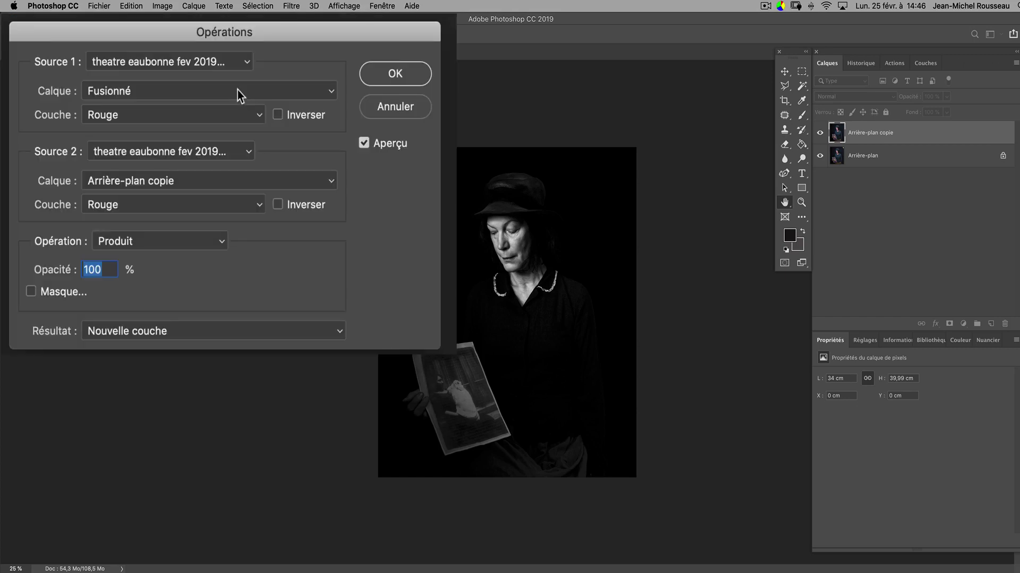
{"action": "left_click", "coordinate": [238, 90]}
{"action": "left_click", "coordinate": [236, 115]}
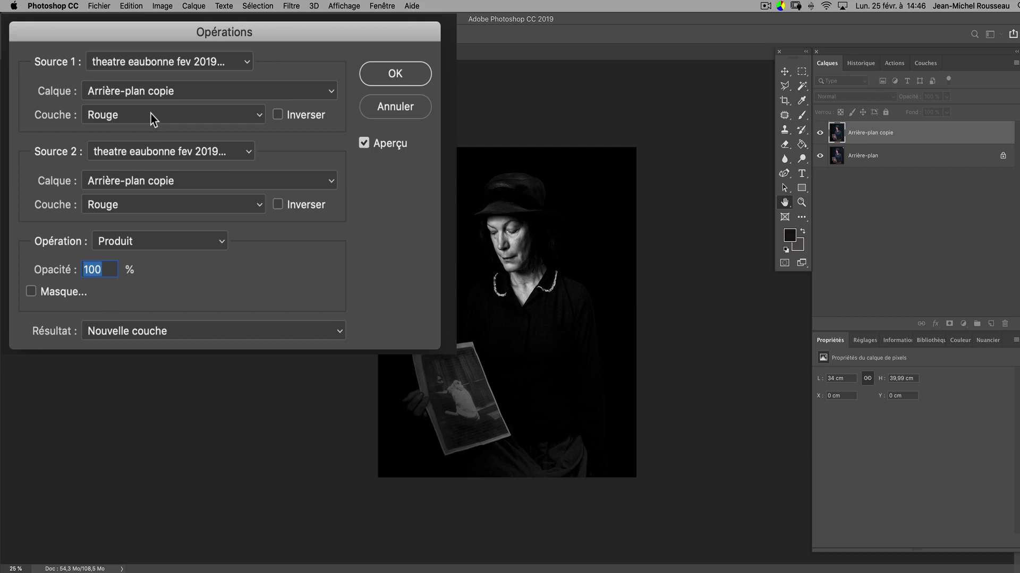
Set Source 2's channel to Bleu and the blending operation to Normal
{"action": "left_click", "coordinate": [193, 206]}
{"action": "left_click", "coordinate": [193, 230]}
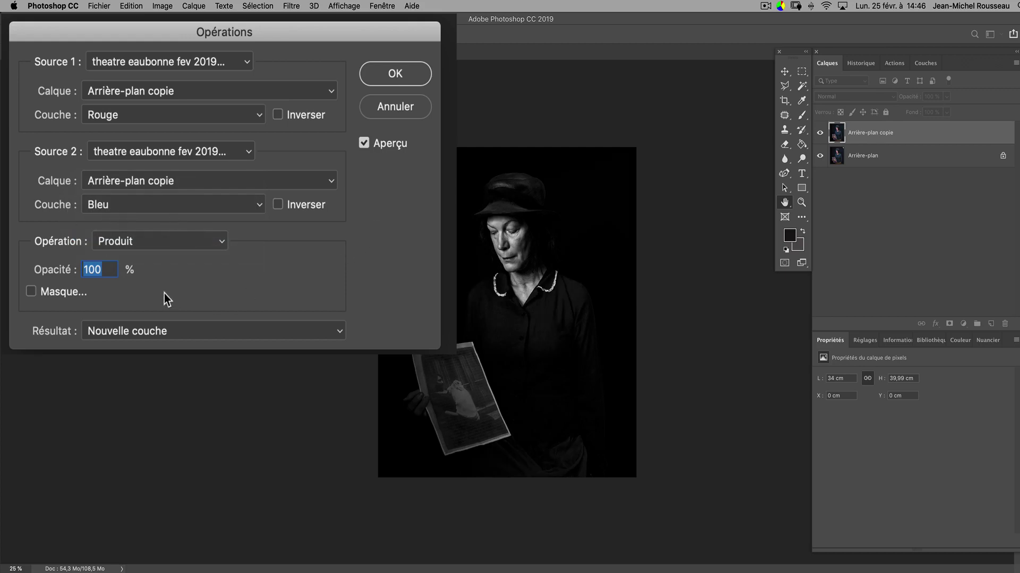
{"action": "left_click", "coordinate": [189, 243]}
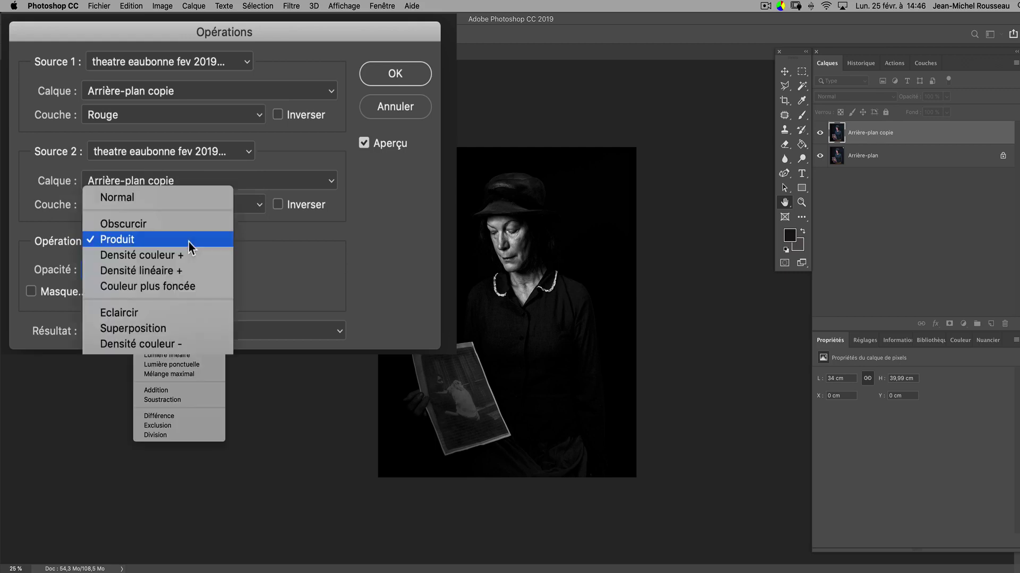
{"action": "left_click", "coordinate": [192, 196]}
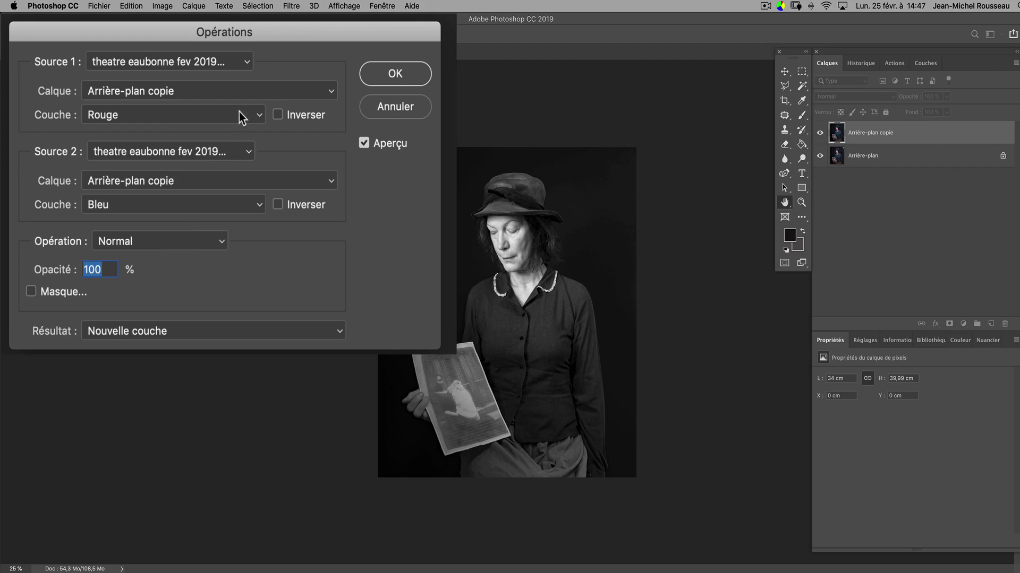
Check the face at 100% and set Source 1's channel to Vert
{"action": "key", "text": "super+plus"}
{"action": "key", "text": "super+plus"}
{"action": "key", "text": "super+plus"}
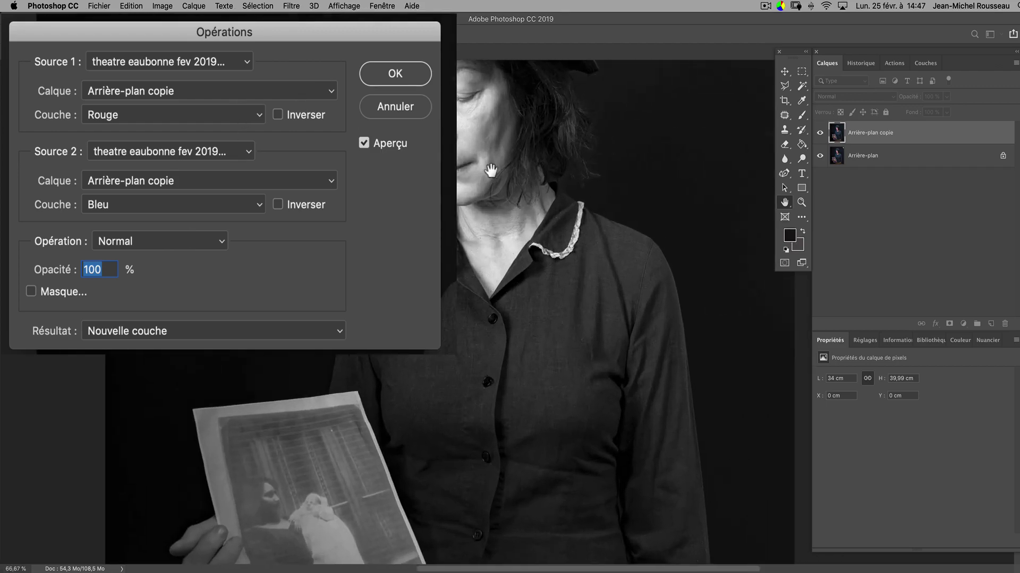
{"action": "left_click_drag", "start_coordinate": [489, 162], "coordinate": [523, 334]}
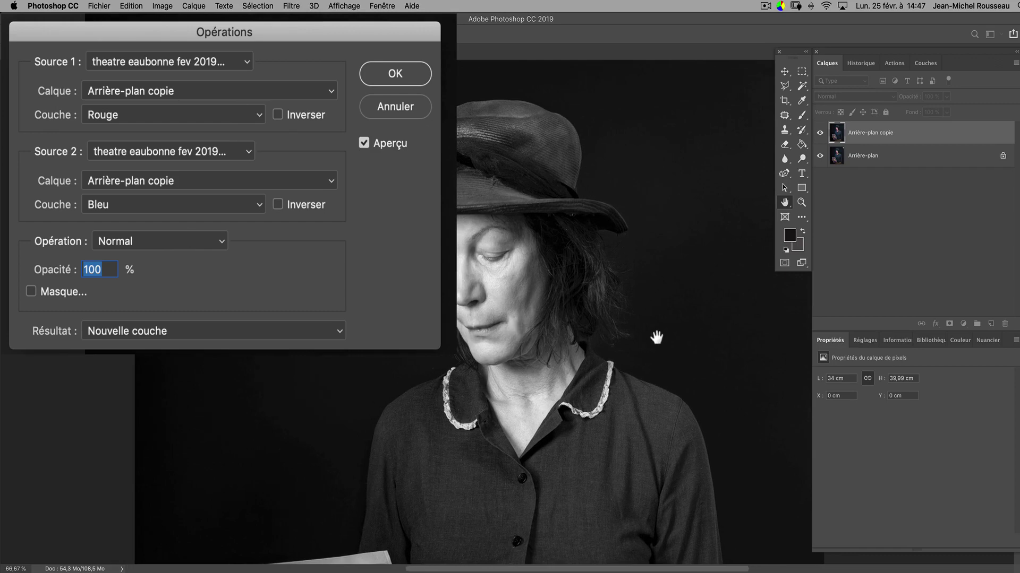
{"action": "key", "text": "super+plus"}
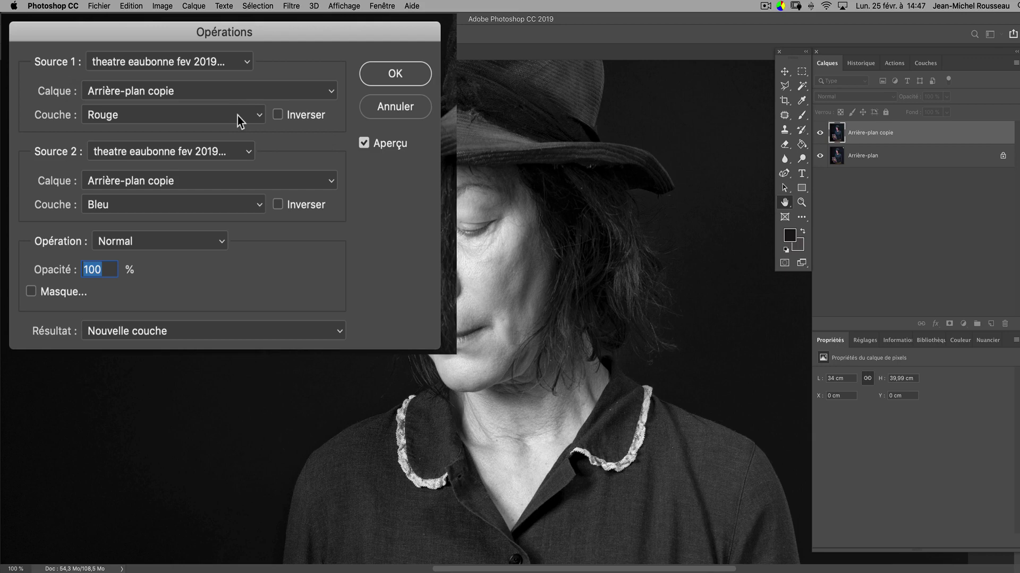
{"action": "left_click", "coordinate": [237, 116]}
{"action": "left_click", "coordinate": [230, 133]}
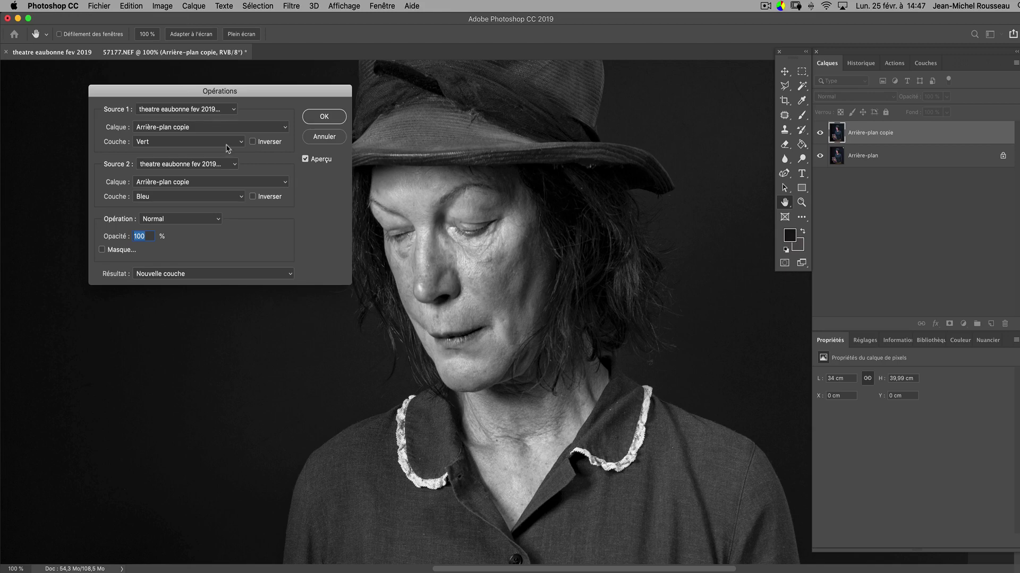
Try Bleu as Source 1's channel to compare the rendering, and set it back to Vert
{"action": "left_click", "coordinate": [227, 142]}
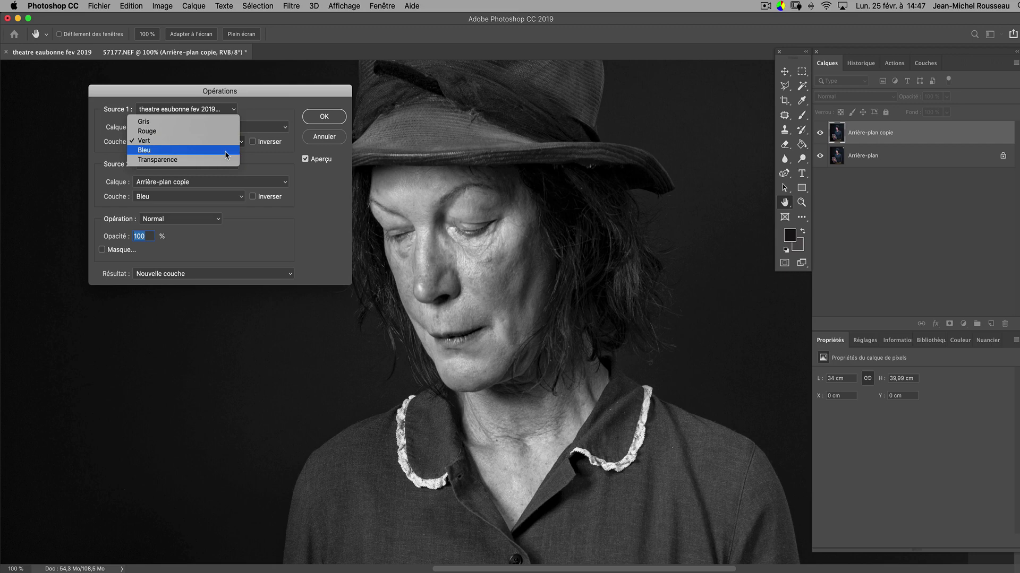
{"action": "left_click", "coordinate": [227, 152]}
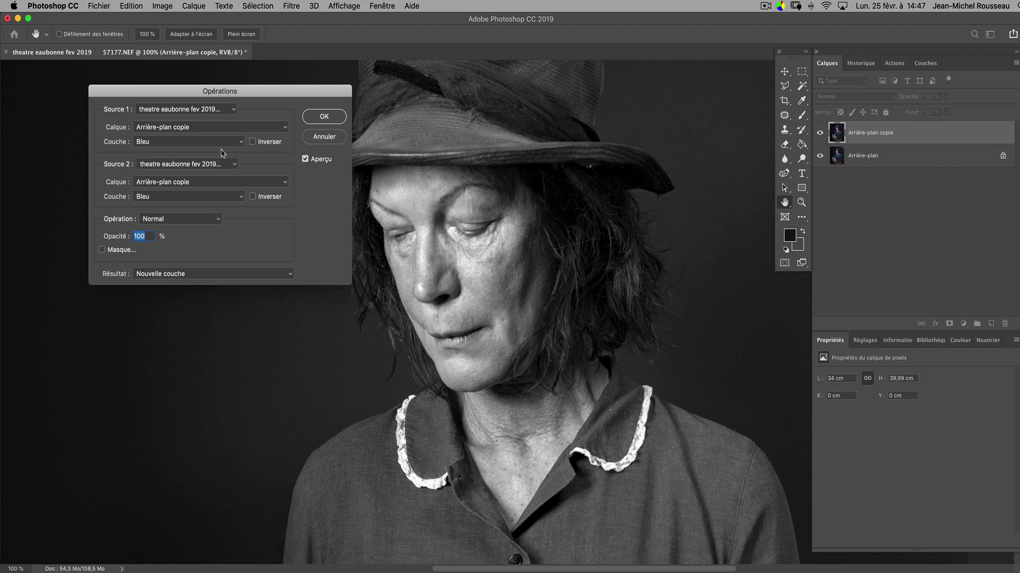
{"action": "left_click", "coordinate": [222, 141]}
{"action": "left_click", "coordinate": [221, 136]}
{"action": "left_click", "coordinate": [222, 140]}
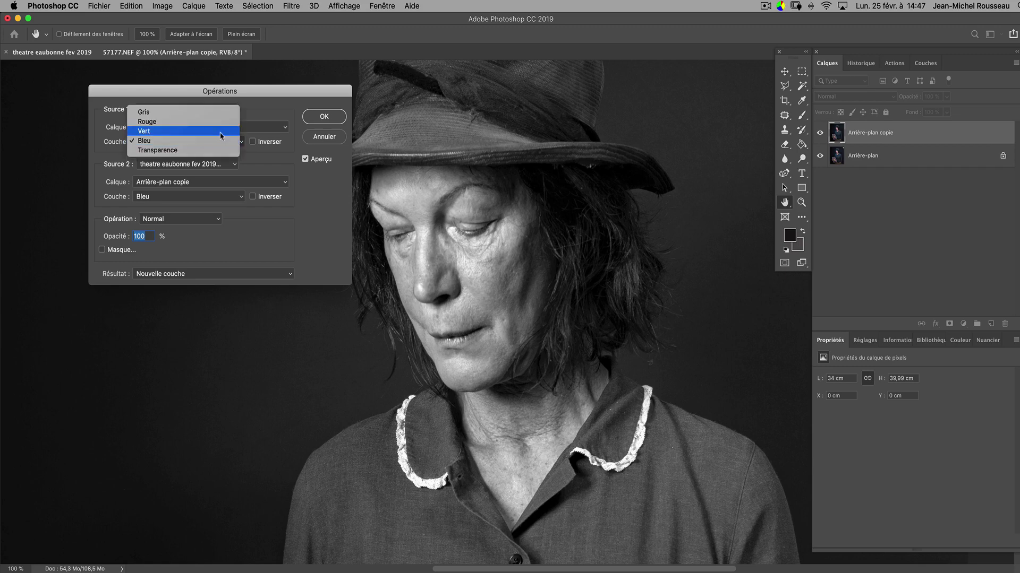
{"action": "left_click", "coordinate": [221, 135]}
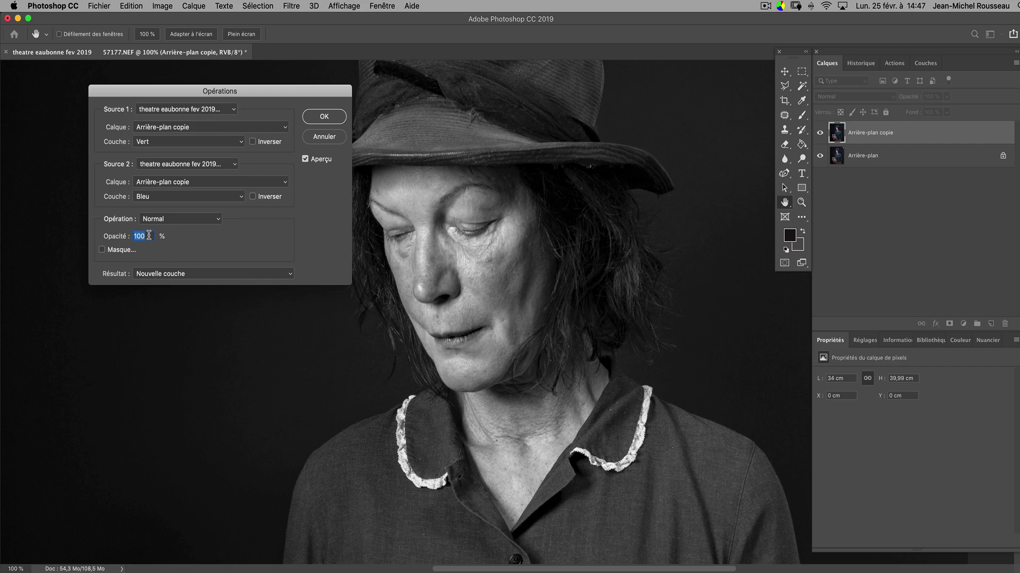
Set the blending opacity to 50% and Source 2's channel to Rouge
{"action": "type", "text": "50"}
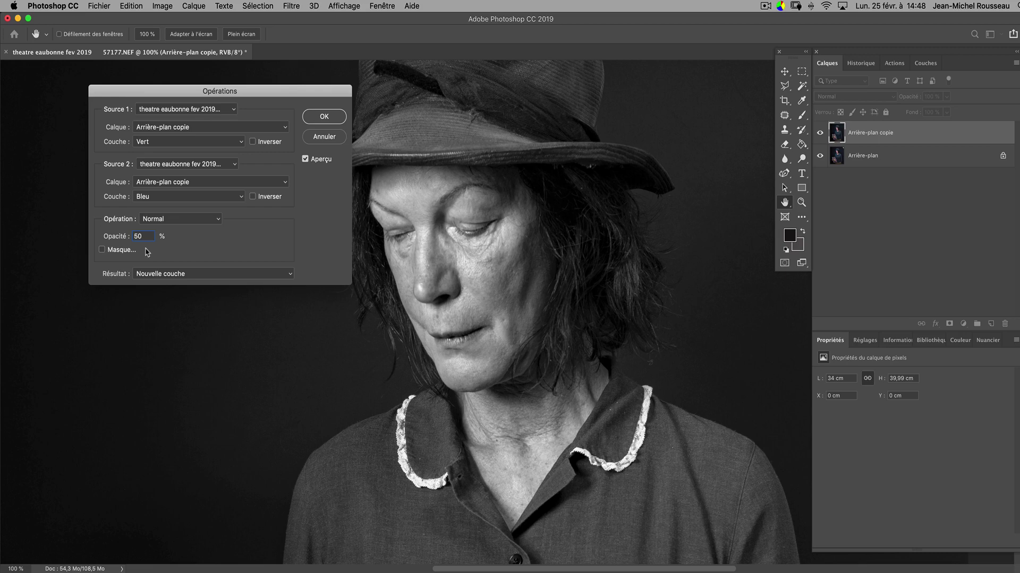
{"action": "left_click", "coordinate": [200, 201]}
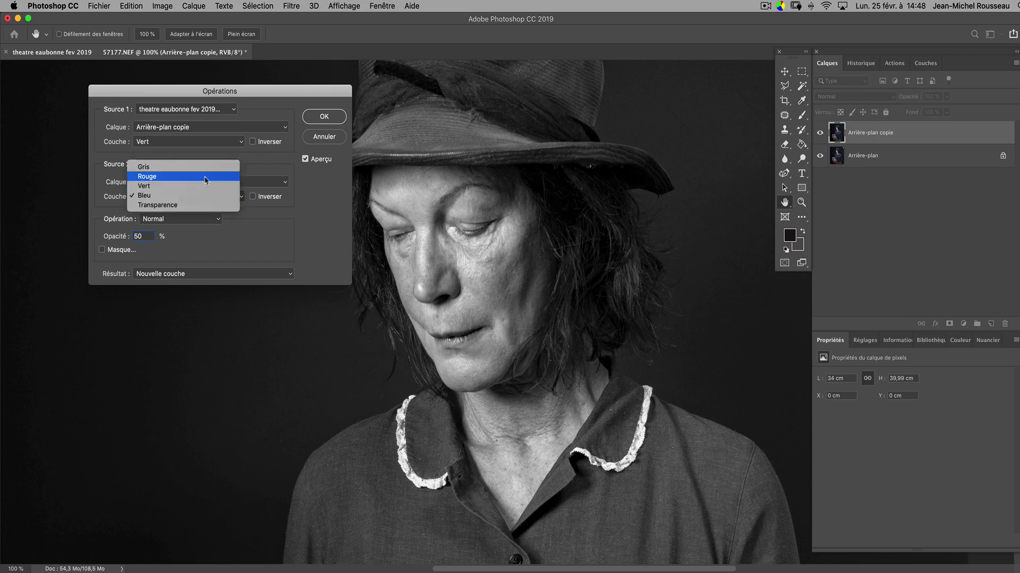
{"action": "left_click", "coordinate": [205, 178]}
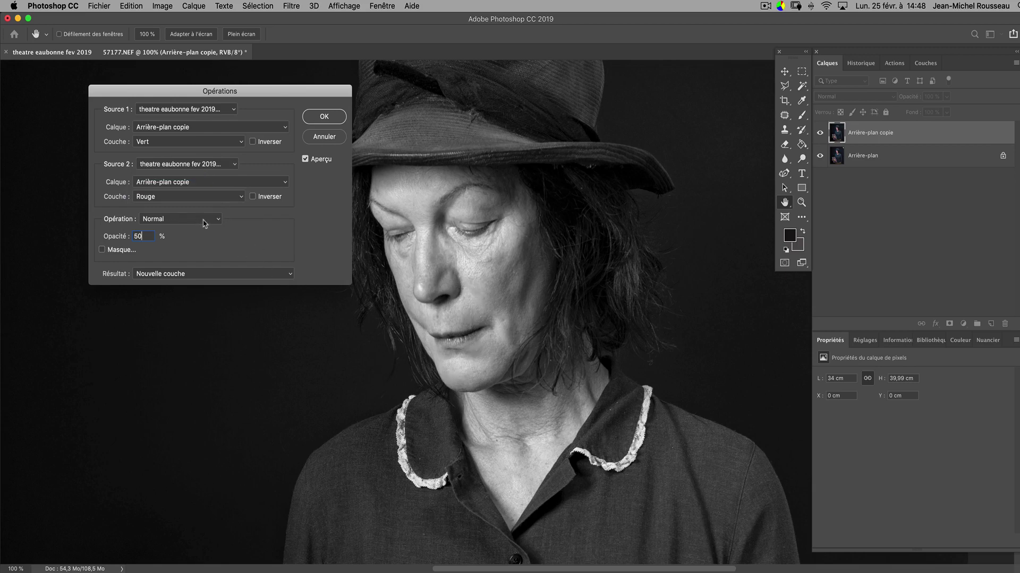
Compare Vert and Bleu as Source 2's channel, and return it to Rouge
{"action": "left_click", "coordinate": [217, 197]}
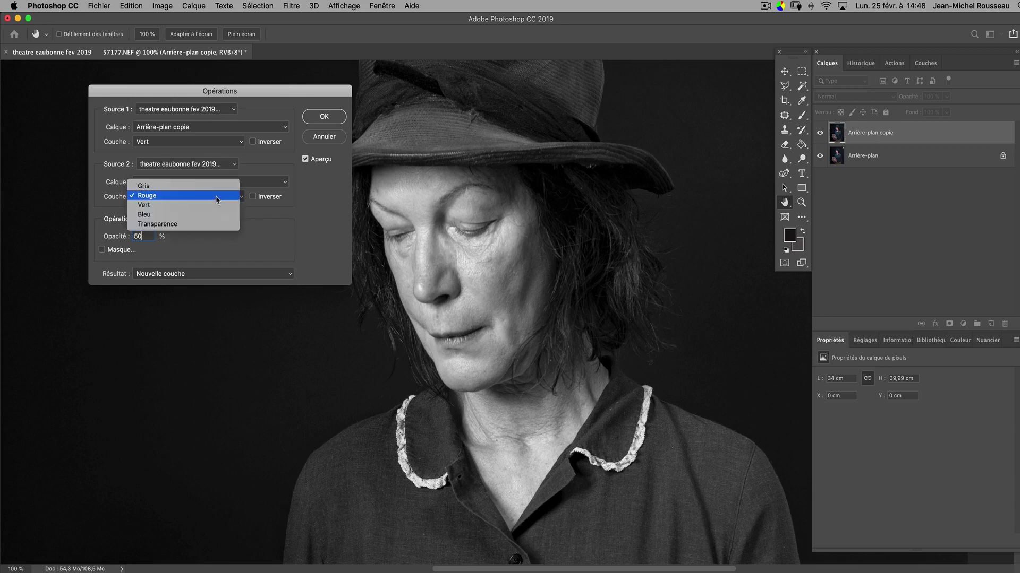
{"action": "left_click", "coordinate": [214, 208]}
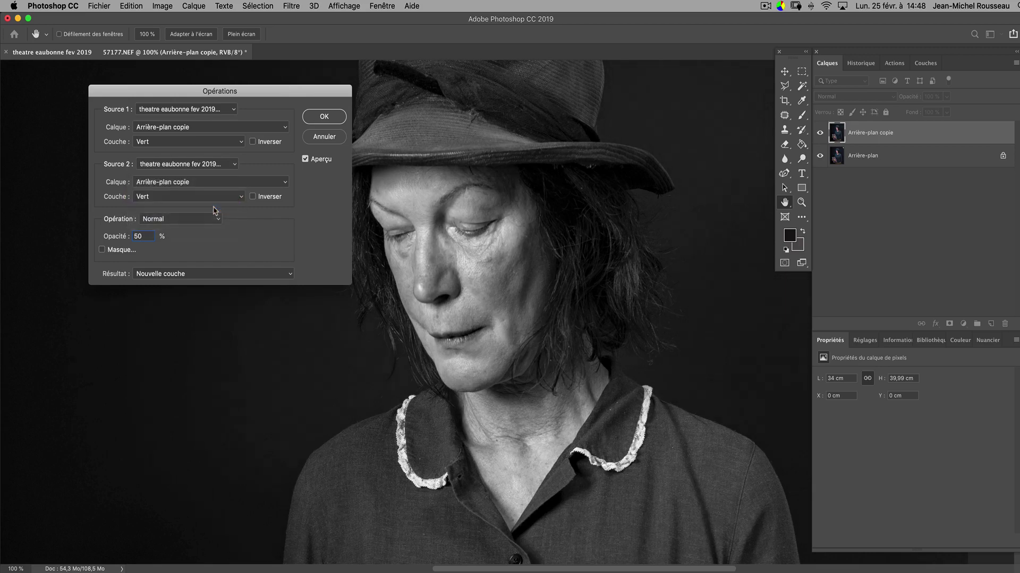
{"action": "left_click", "coordinate": [218, 197]}
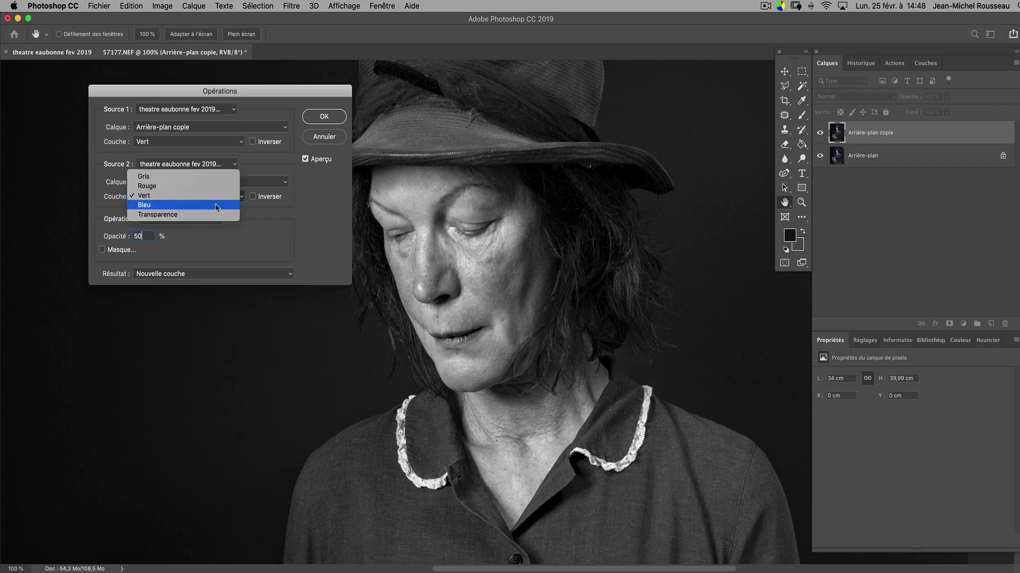
{"action": "left_click", "coordinate": [215, 207]}
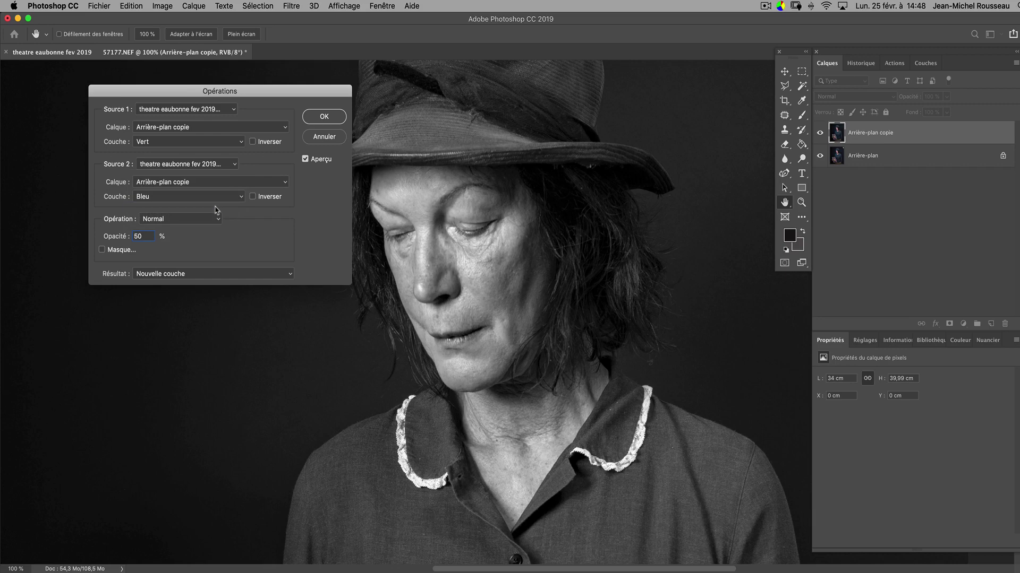
{"action": "left_click", "coordinate": [222, 197]}
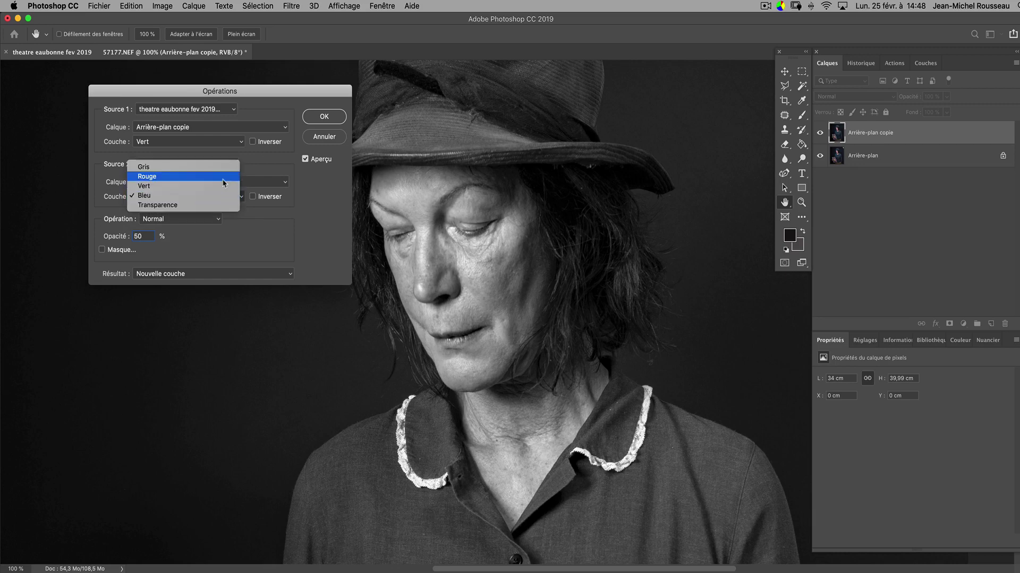
{"action": "left_click", "coordinate": [225, 178]}
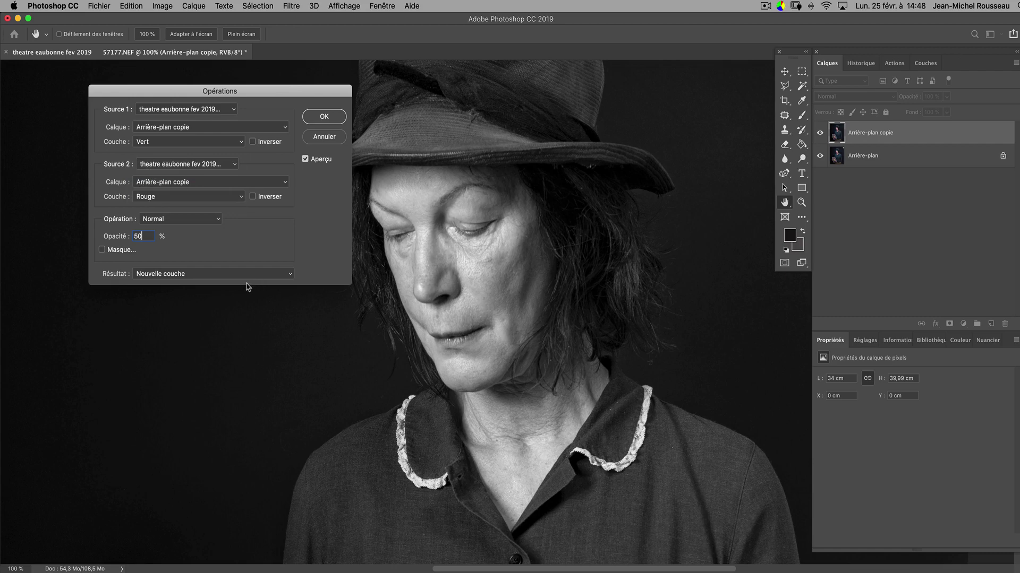
Set the blending operation to Produit and check the whole portrait at 33.3%
{"action": "left_click", "coordinate": [219, 219]}
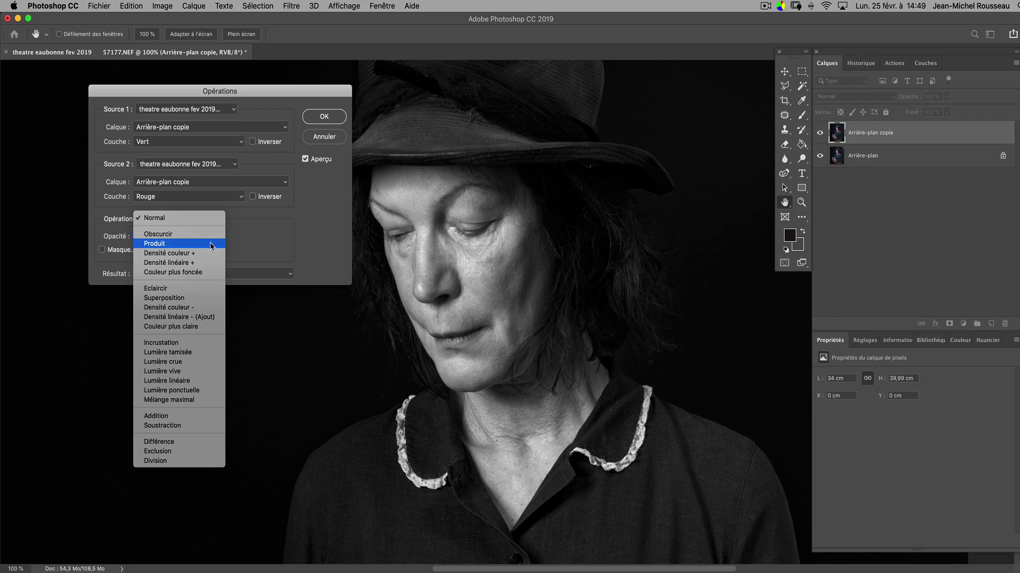
{"action": "left_click", "coordinate": [211, 246]}
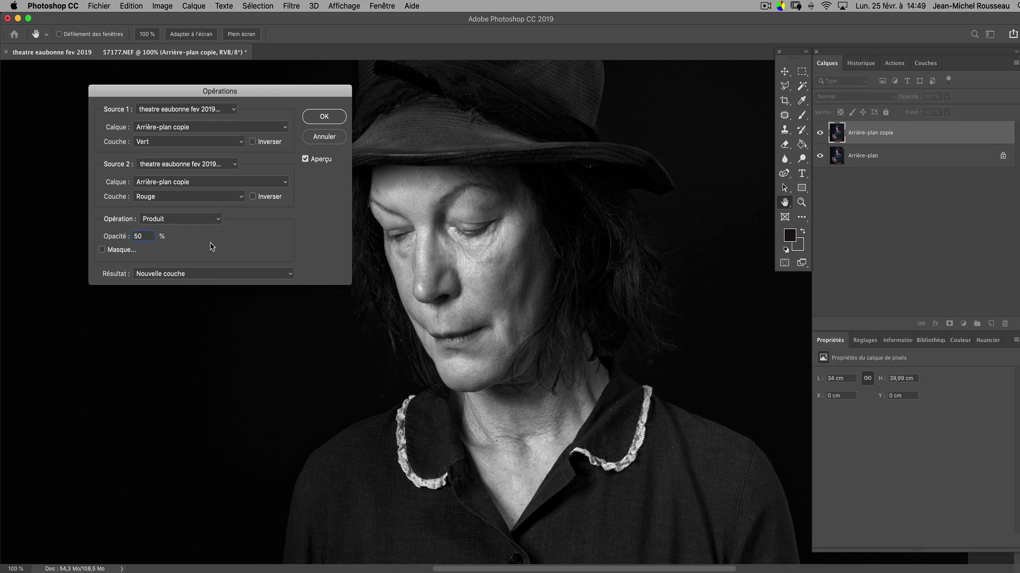
{"action": "key", "text": "super+minus"}
{"action": "key", "text": "super+minus"}
{"action": "key", "text": "super+minus"}
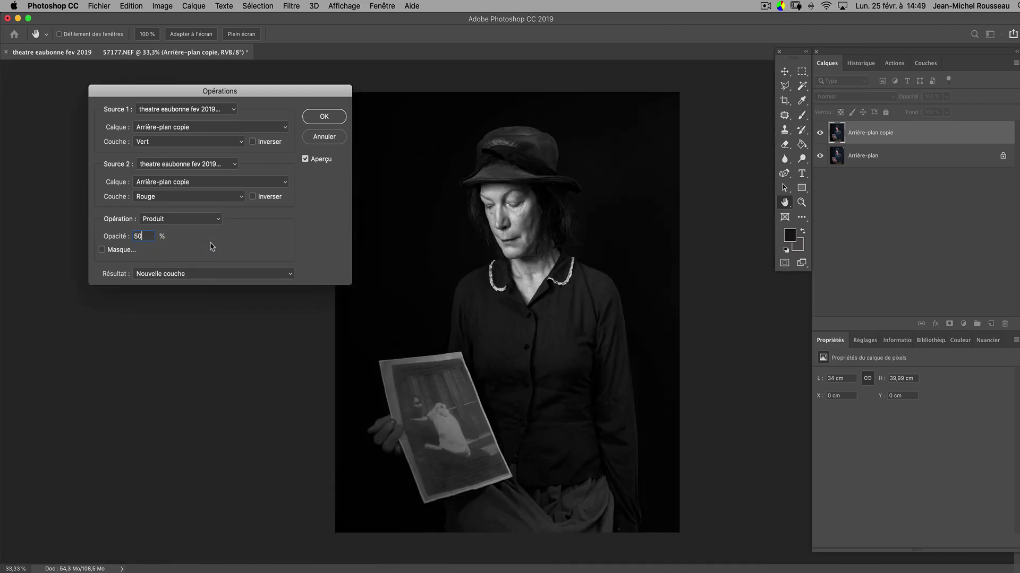
Try Bleu as Source 2's channel with the Produit operation, and restore Rouge
{"action": "left_click", "coordinate": [230, 199]}
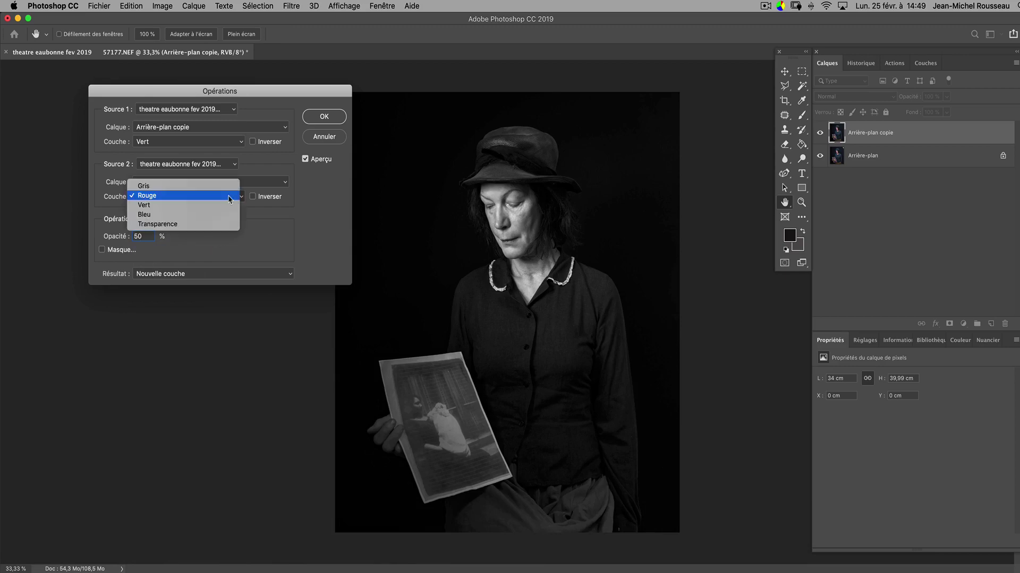
{"action": "left_click", "coordinate": [222, 214]}
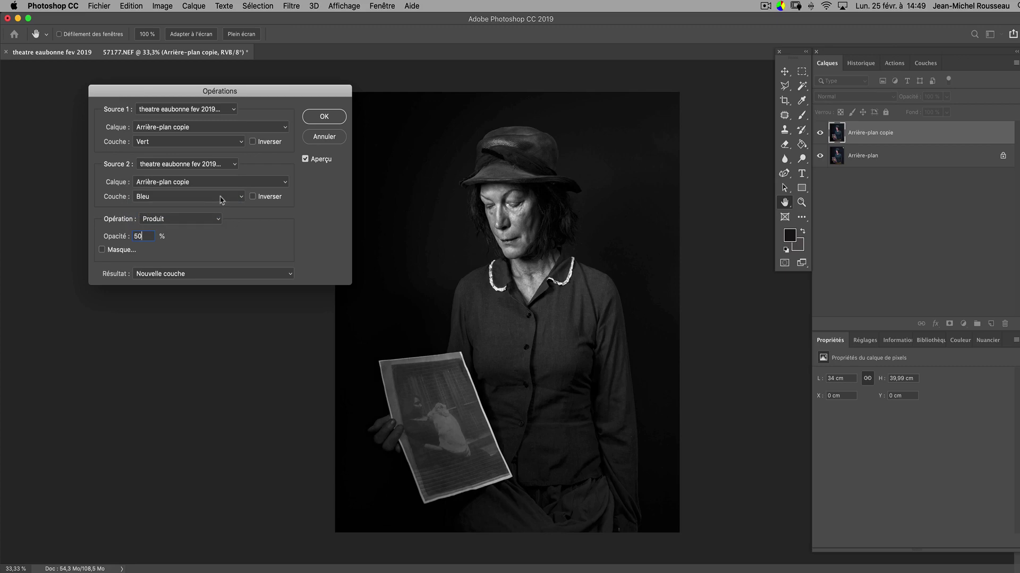
{"action": "left_click", "coordinate": [221, 200]}
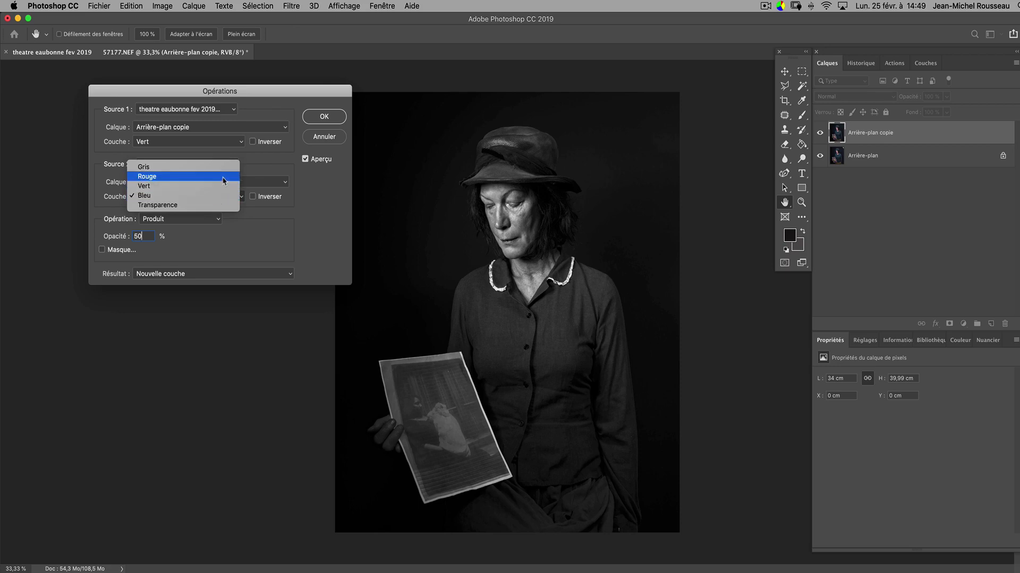
{"action": "left_click", "coordinate": [224, 181]}
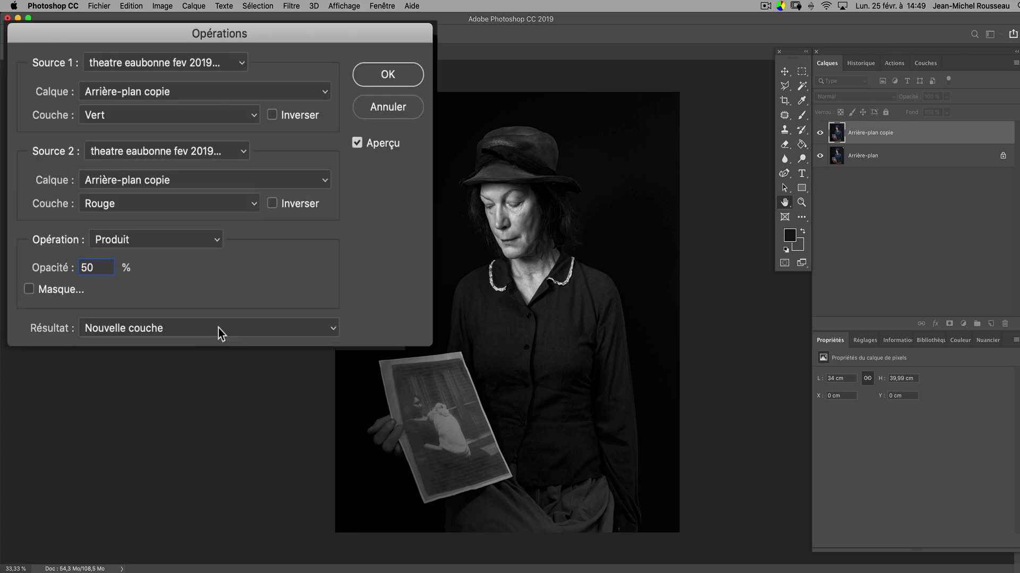
Keep Nouvelle couche as the result and apply the Opérations command
{"action": "left_click", "coordinate": [225, 328]}
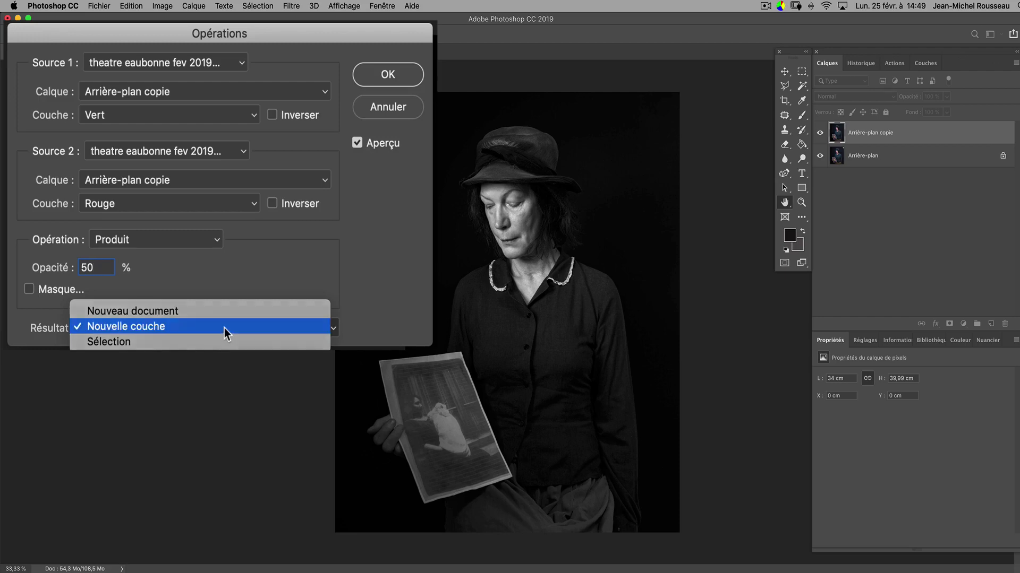
{"action": "left_click", "coordinate": [224, 328]}
{"action": "left_click", "coordinate": [224, 328]}
{"action": "left_click", "coordinate": [238, 327]}
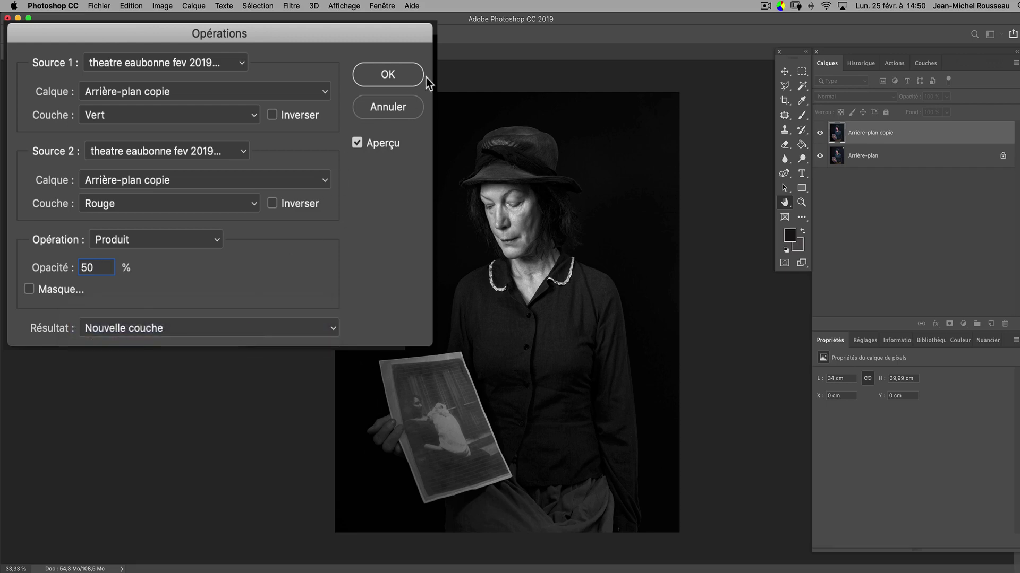
{"action": "left_click", "coordinate": [412, 84]}
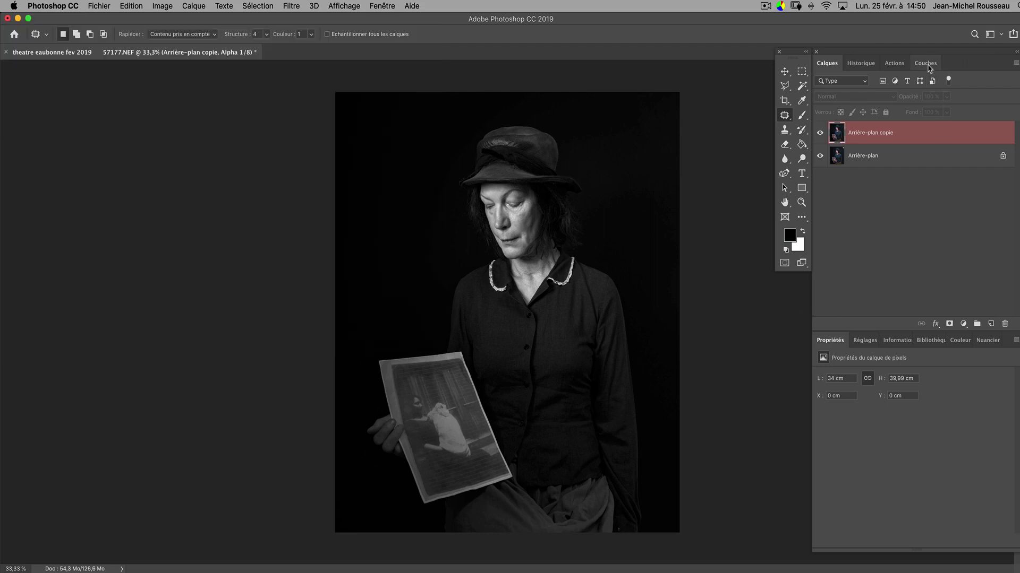
Select and copy the entire Alpha 1 channel, and show the RVB channels with Alpha 1 hidden
{"action": "left_click", "coordinate": [927, 63]}
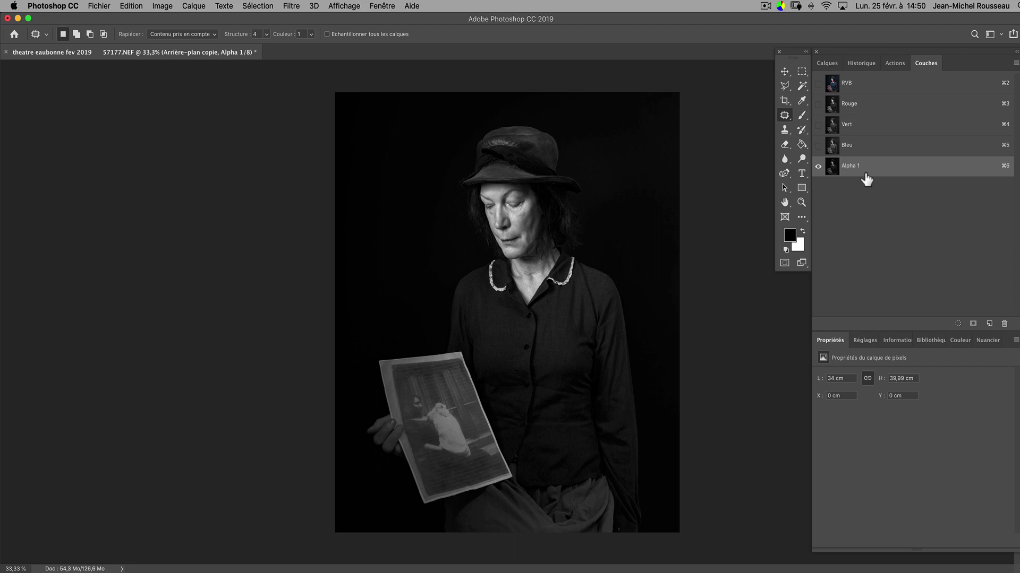
{"action": "key", "text": "super+a"}
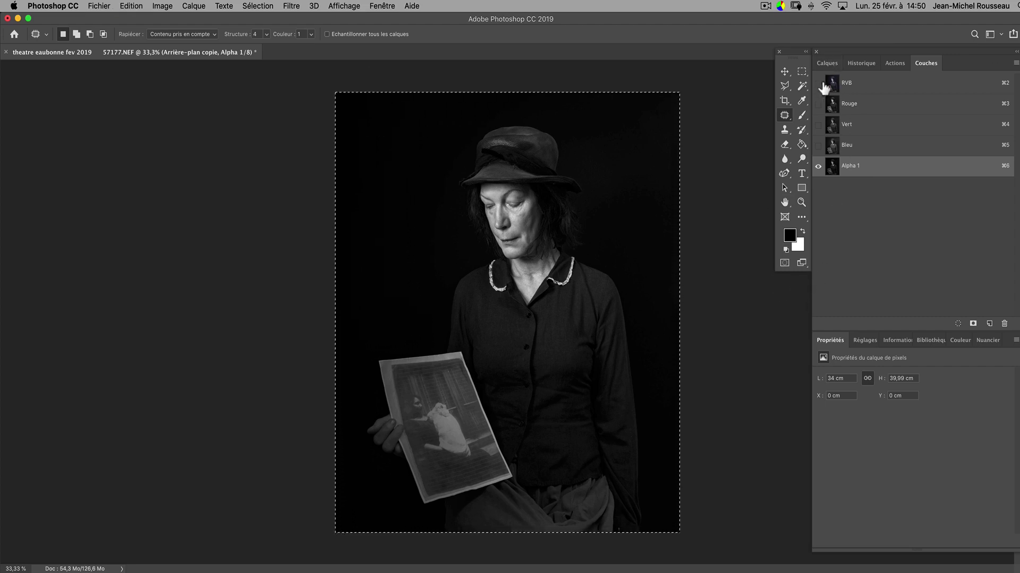
{"action": "left_click", "coordinate": [819, 84]}
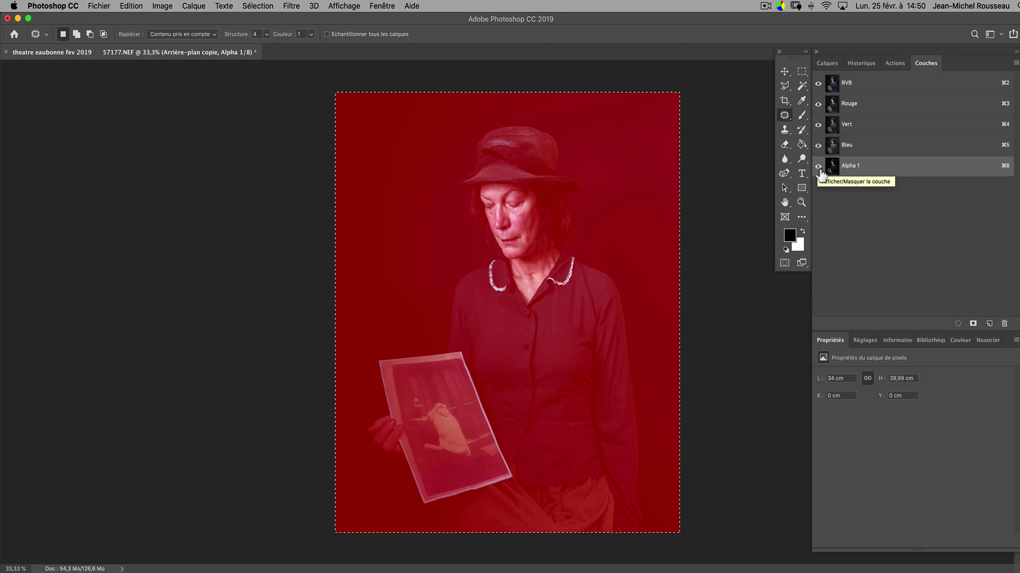
{"action": "left_click", "coordinate": [818, 168]}
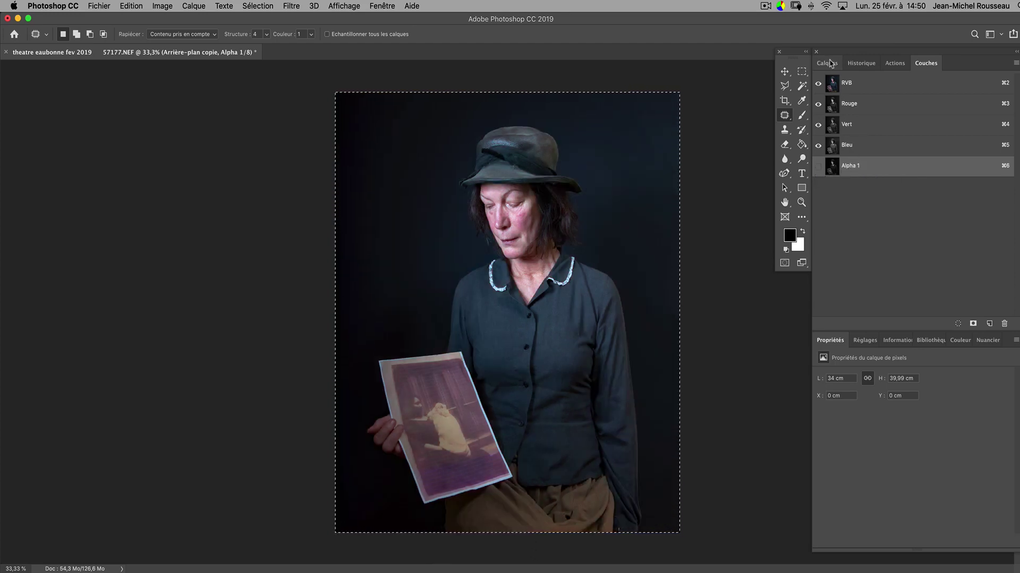
Create a new layer above Arrière-plan copie and paste the copied black-and-white channel into it
{"action": "left_click", "coordinate": [831, 62]}
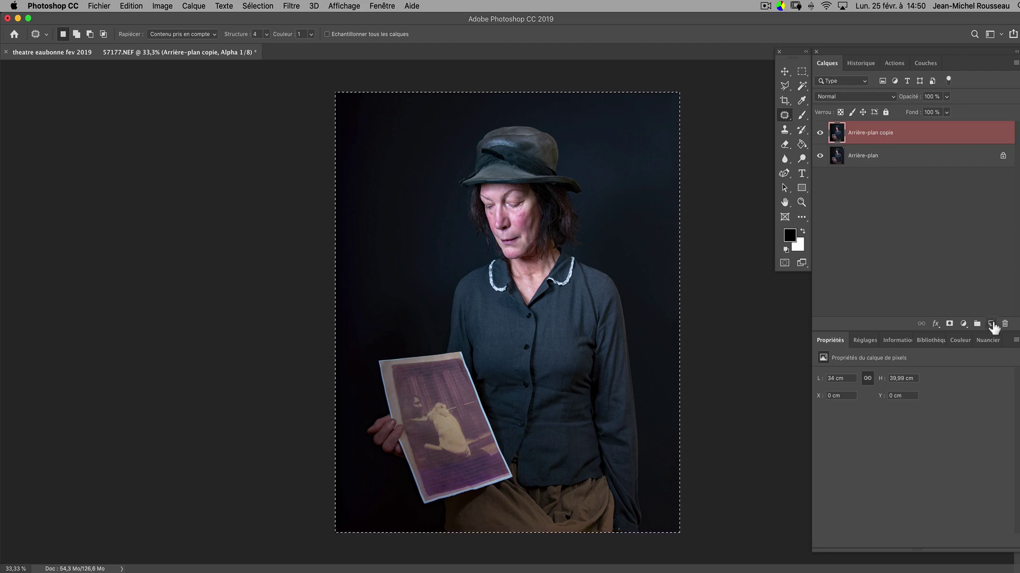
{"action": "left_click", "coordinate": [991, 324]}
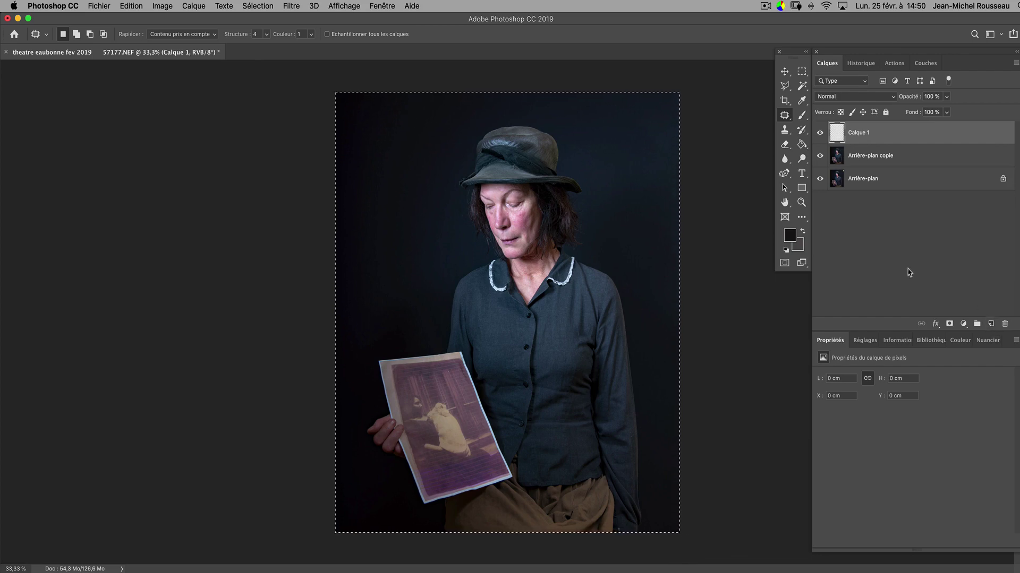
{"action": "key", "text": "super+v"}
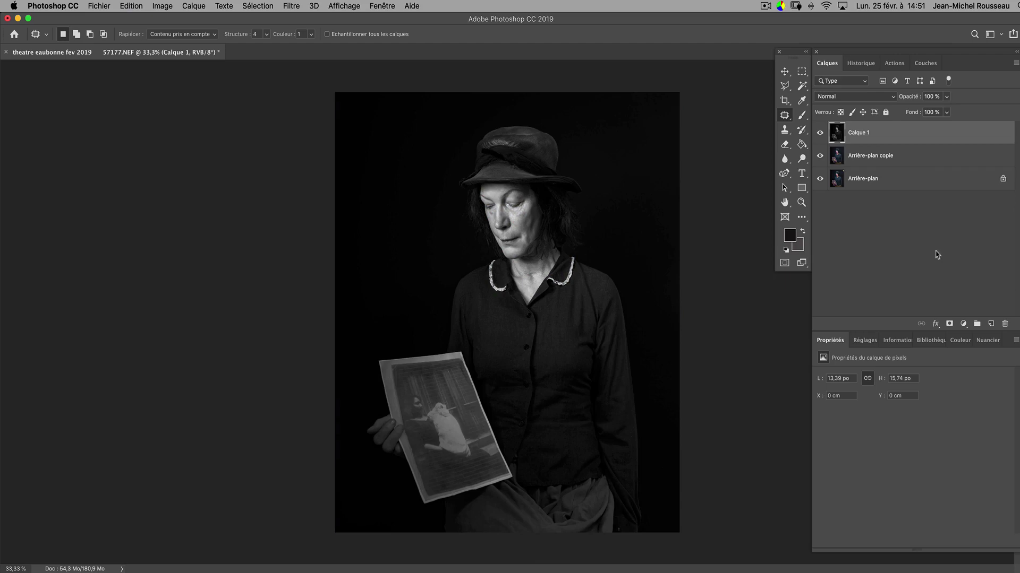
Add a Niveaux adjustment layer above Calque 1 with midtones at 1,03 and the white input level at 219
{"action": "left_click", "coordinate": [967, 326]}
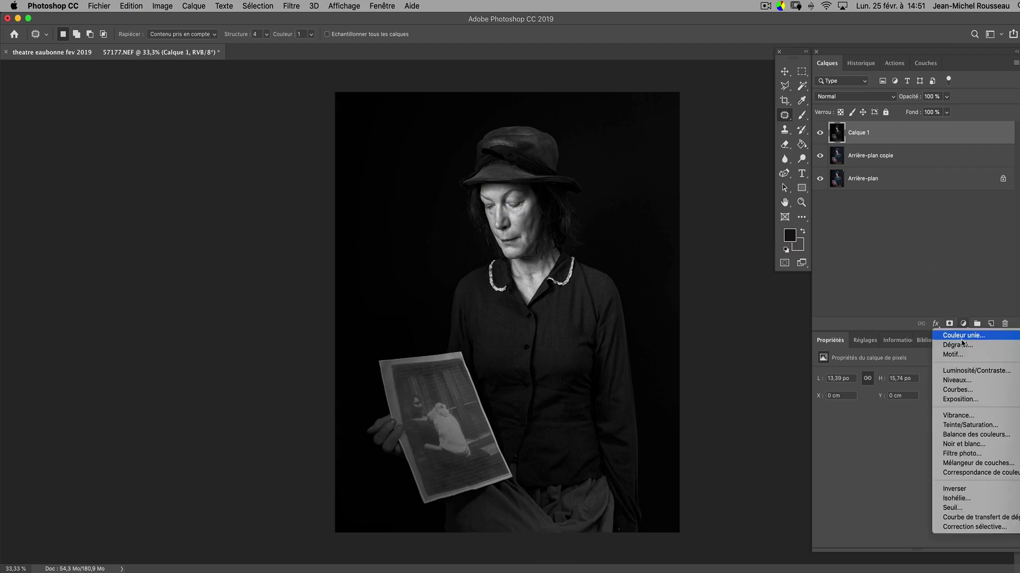
{"action": "left_click", "coordinate": [965, 383]}
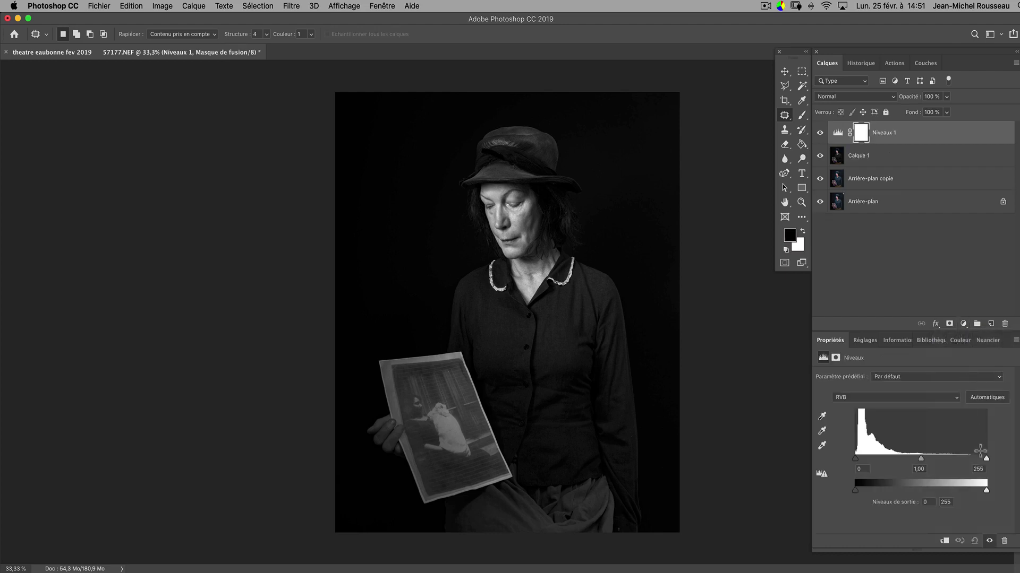
{"action": "left_click_drag", "start_coordinate": [986, 459], "coordinate": [910, 459]}
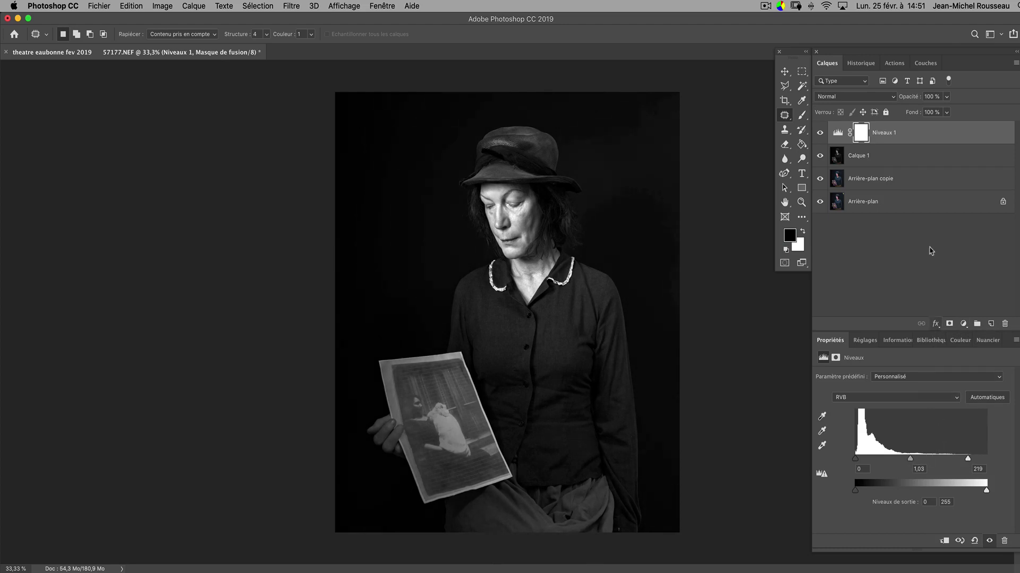
{"action": "left_click", "coordinate": [929, 261]}
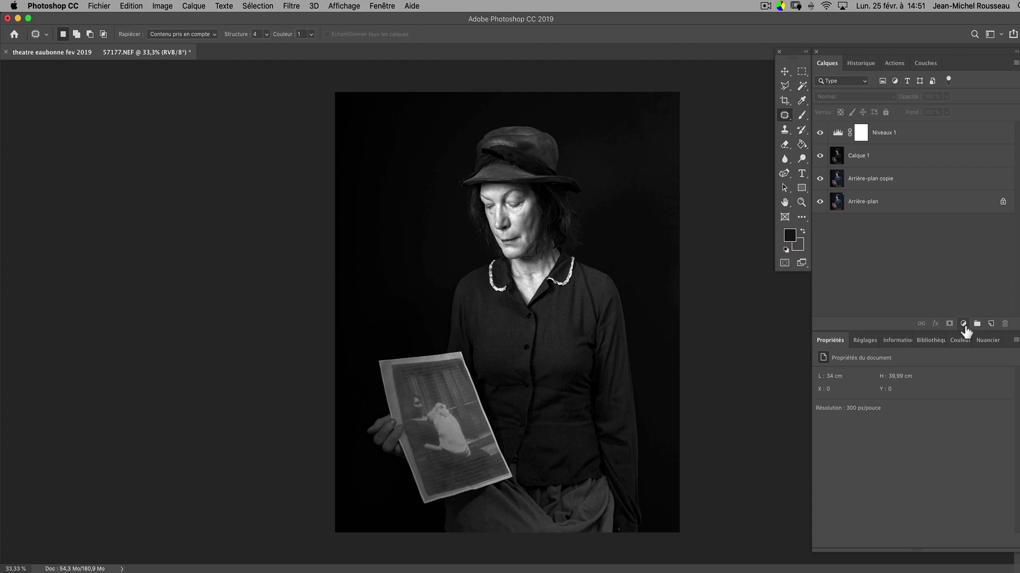
Add an orange (ea760f) Couleur unie fill layer above Niveaux 1 and set its blend mode to Lumière tamisée
{"action": "left_click", "coordinate": [964, 325]}
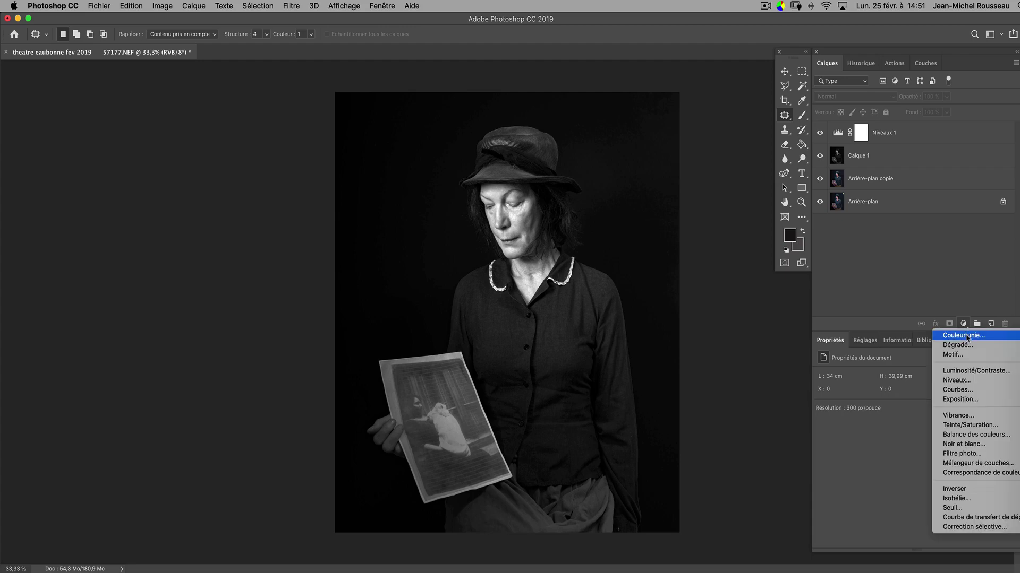
{"action": "left_click", "coordinate": [966, 336]}
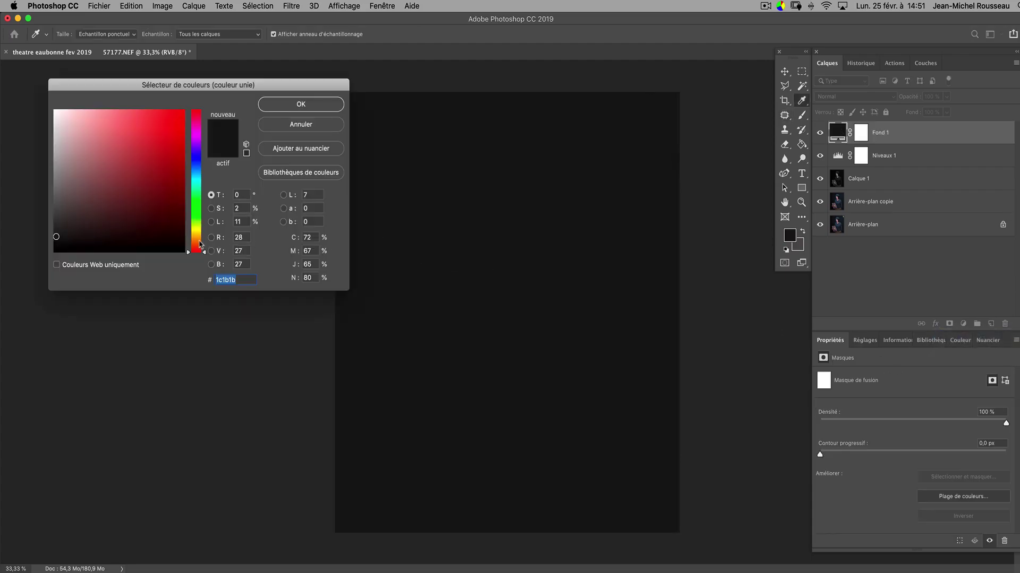
{"action": "left_click", "coordinate": [199, 241]}
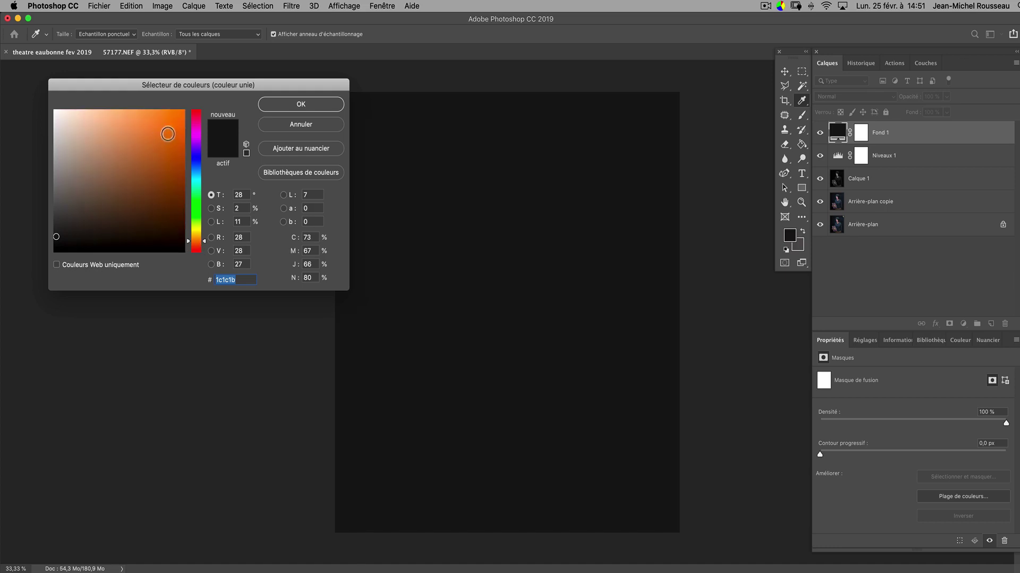
{"action": "left_click", "coordinate": [177, 122]}
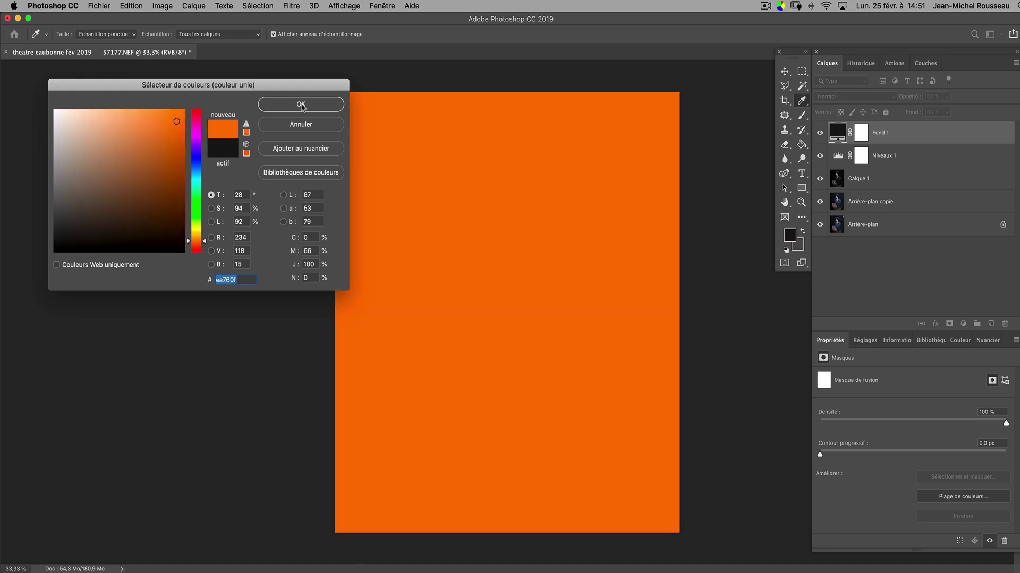
{"action": "left_click", "coordinate": [301, 105]}
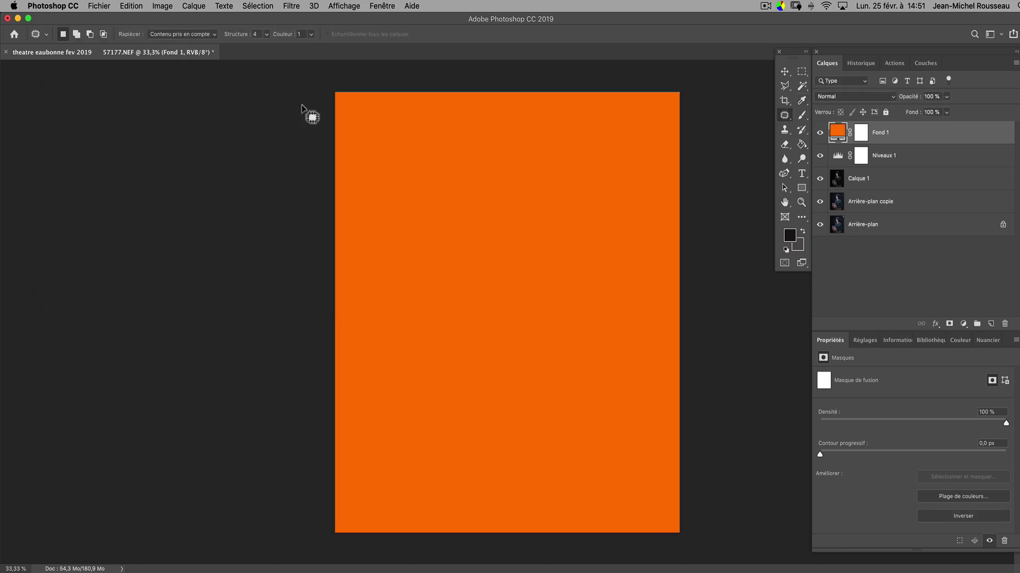
{"action": "left_click", "coordinate": [860, 101]}
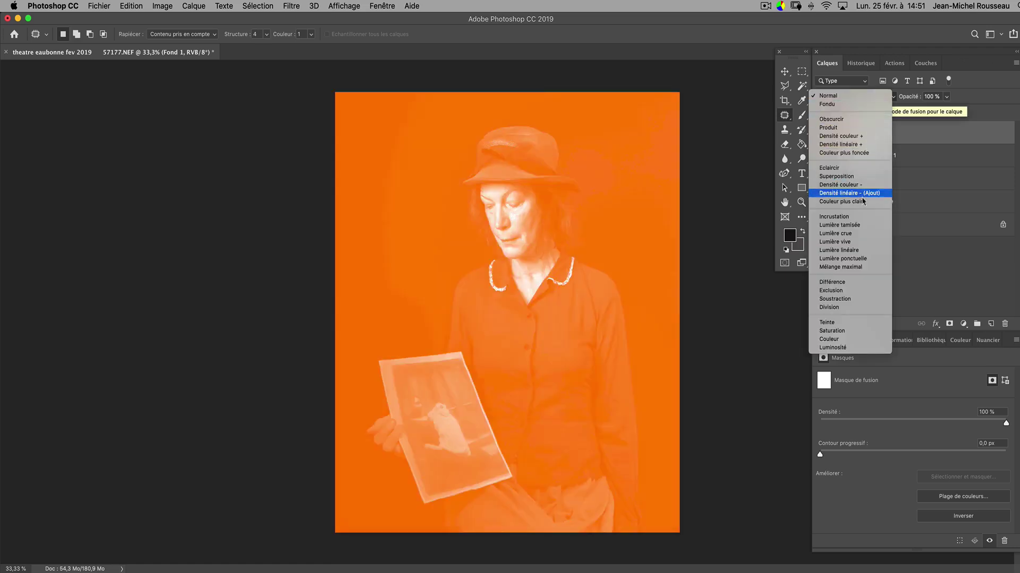
{"action": "left_click", "coordinate": [863, 225]}
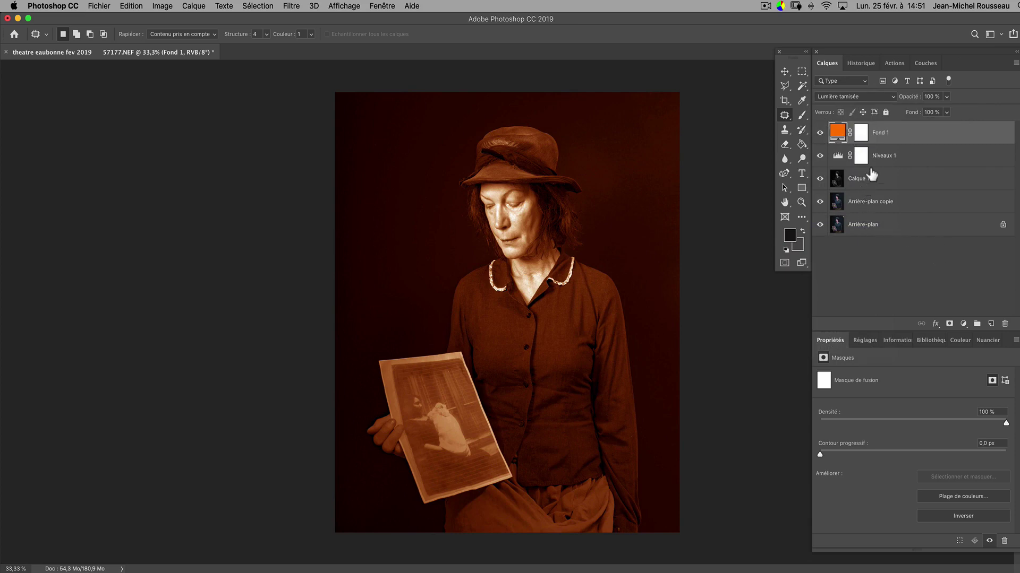
Load the luminosity of the RVB channel as a selection and return to the layers
{"action": "left_click", "coordinate": [926, 63]}
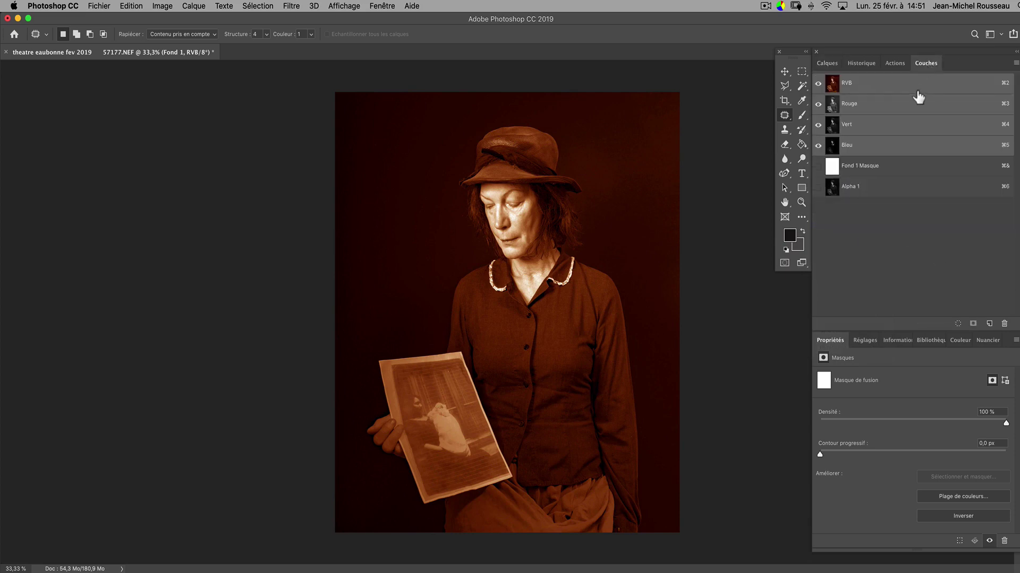
{"action": "left_click_drag", "start_coordinate": [917, 92], "coordinate": [911, 84]}
{"action": "left_click", "coordinate": [913, 89], "text": "super"}
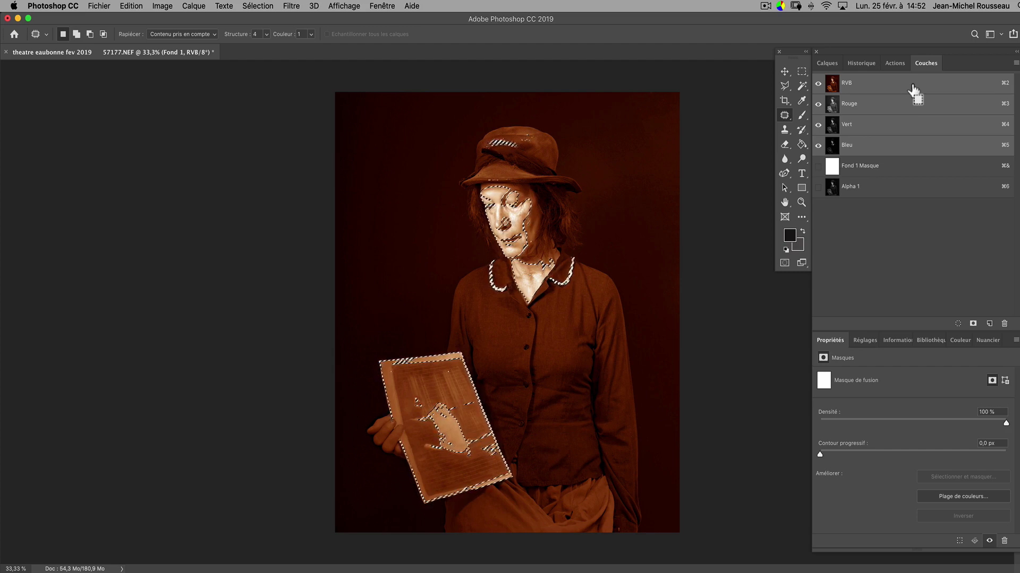
{"action": "left_click", "coordinate": [820, 65]}
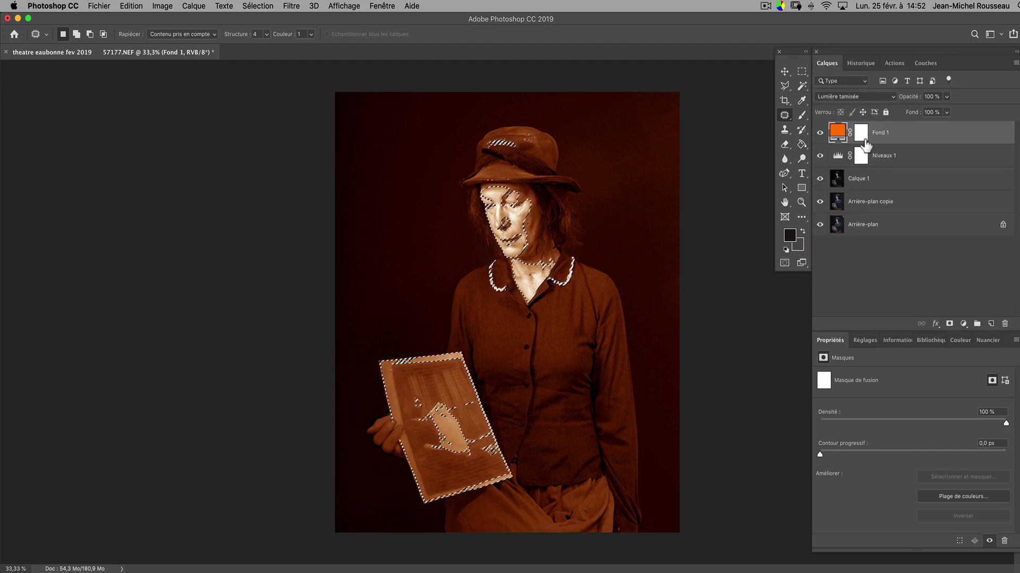
Fill the luminosity selection with black on the orange fill layer's mask and deselect
{"action": "left_click", "coordinate": [864, 138]}
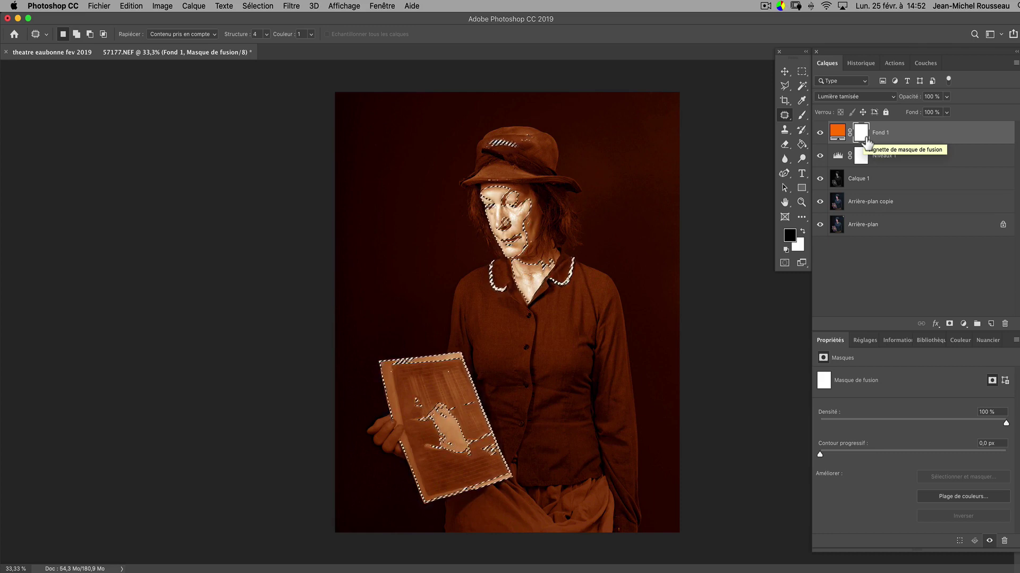
{"action": "key", "text": "super+alt+shift+a"}
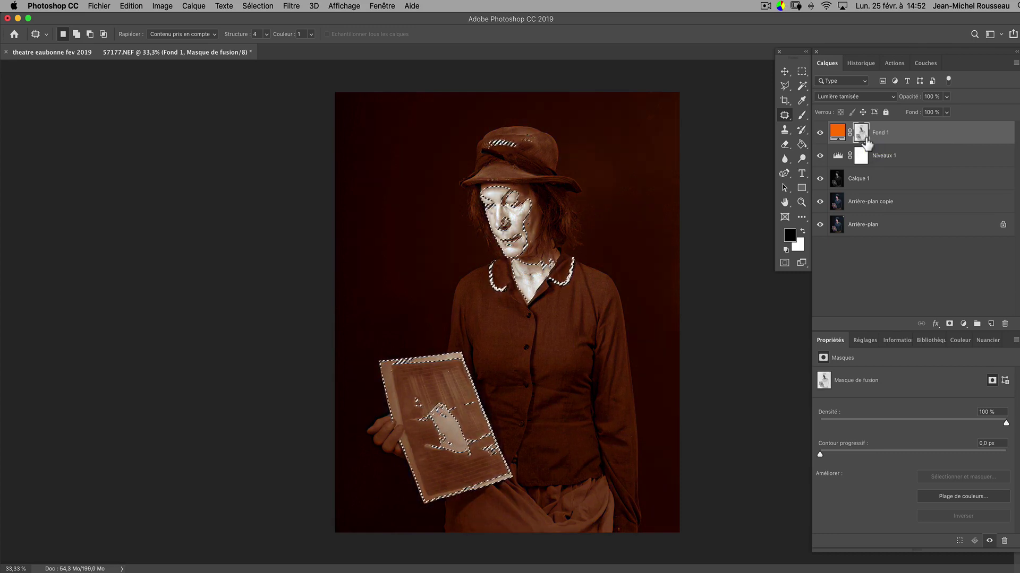
{"action": "left_click_drag", "start_coordinate": [866, 144], "coordinate": [864, 141]}
{"action": "key", "text": "super+d"}
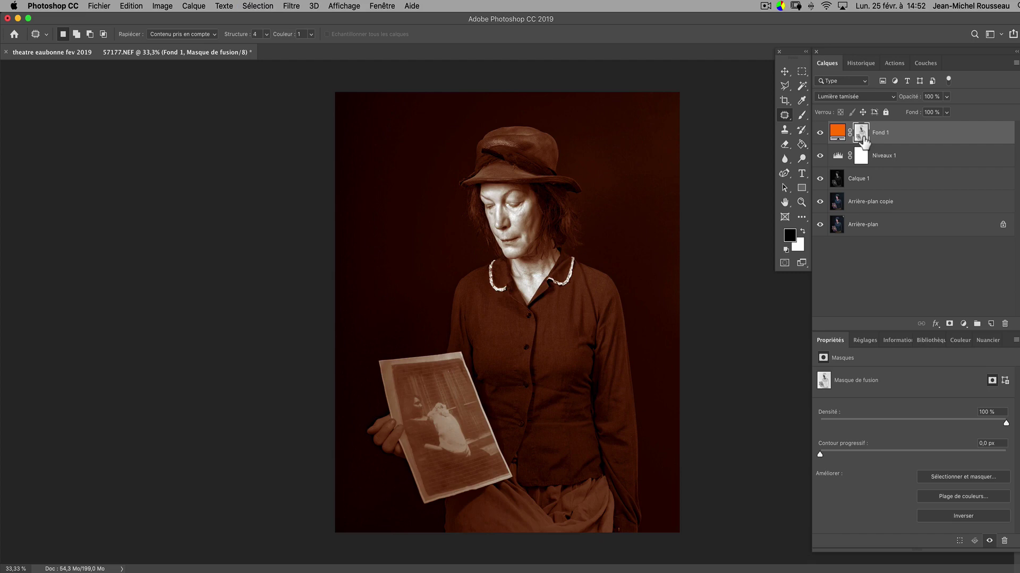
Invert the orange fill layer's mask while viewing it alone, and return to the full image
{"action": "left_click", "coordinate": [863, 139], "text": "alt"}
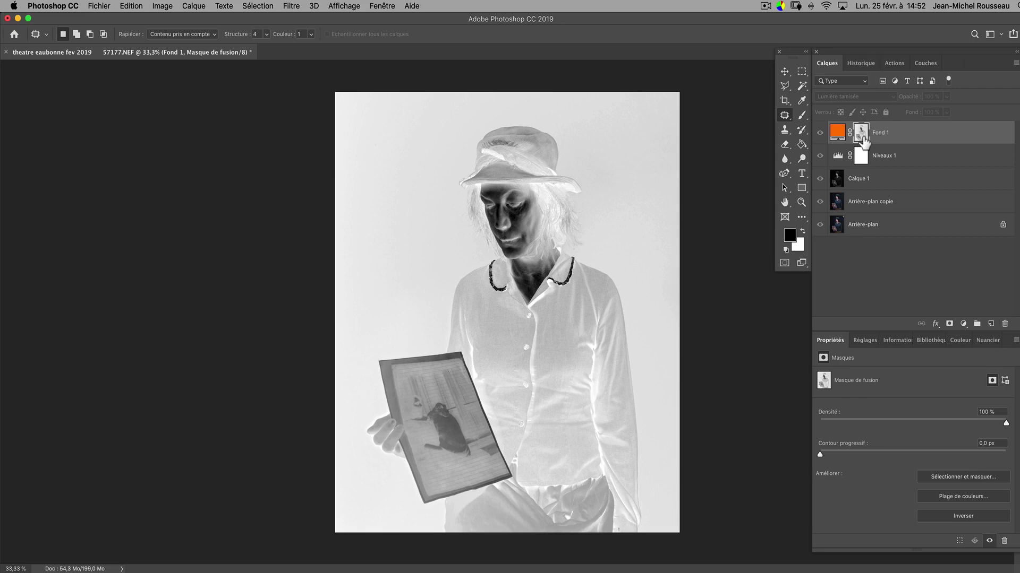
{"action": "left_click_drag", "start_coordinate": [863, 140], "coordinate": [864, 141]}
{"action": "key", "text": "super+i"}
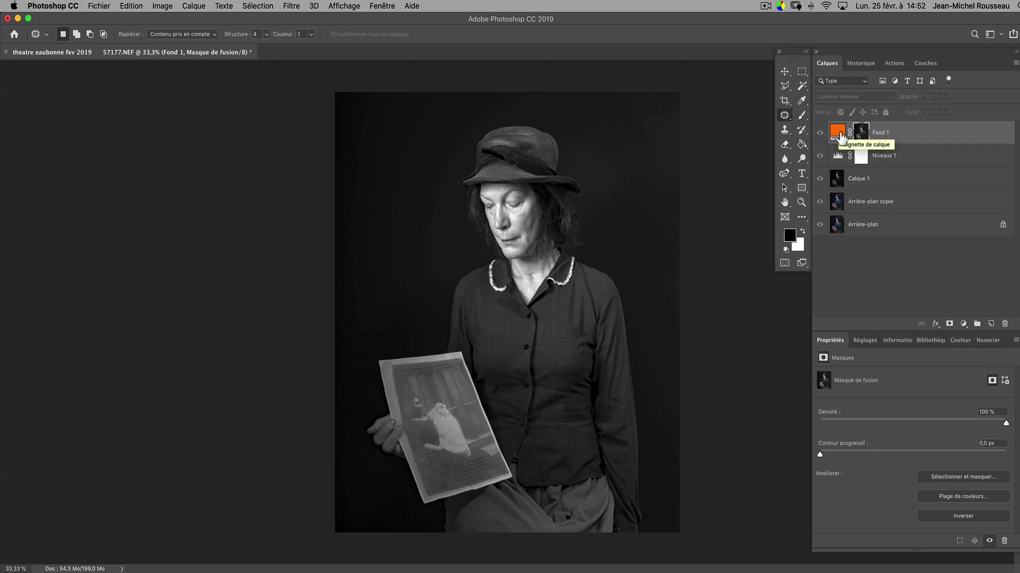
{"action": "left_click", "coordinate": [841, 137]}
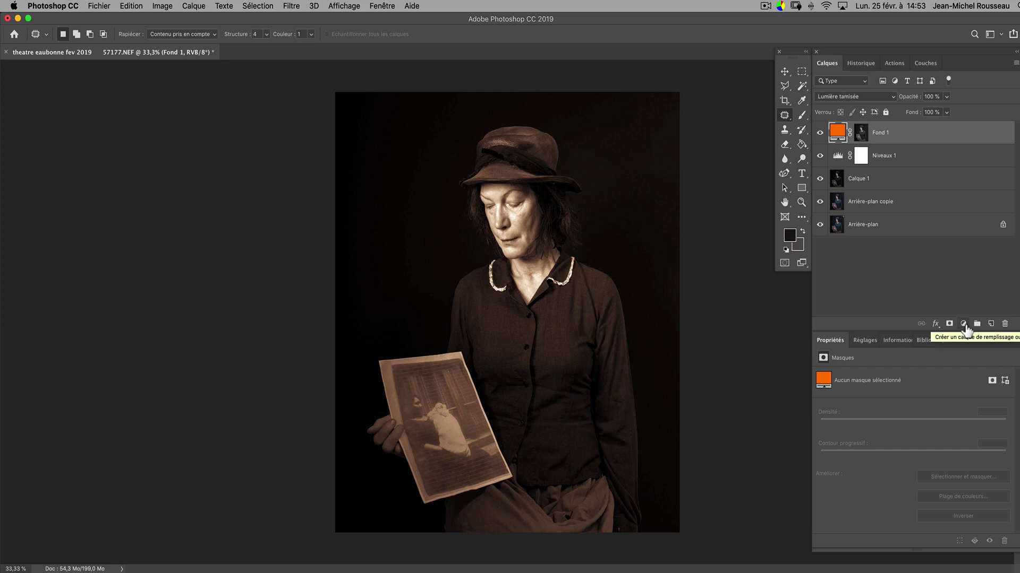
Add a dark green (1a5c15) Couleur unie fill layer above Fond 1 and set its blend mode to Lumière tamisée
{"action": "left_click", "coordinate": [964, 325]}
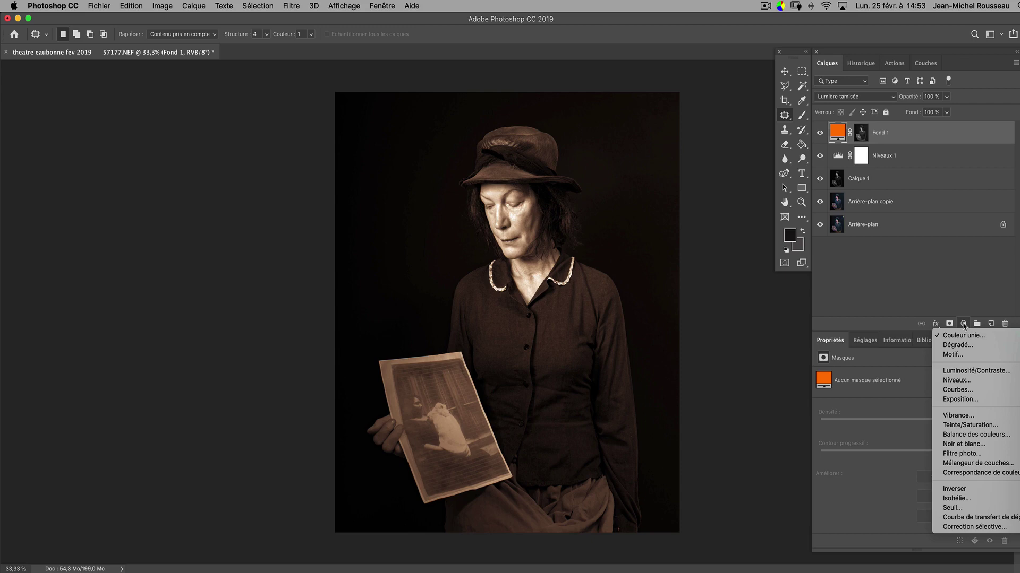
{"action": "left_click", "coordinate": [963, 336]}
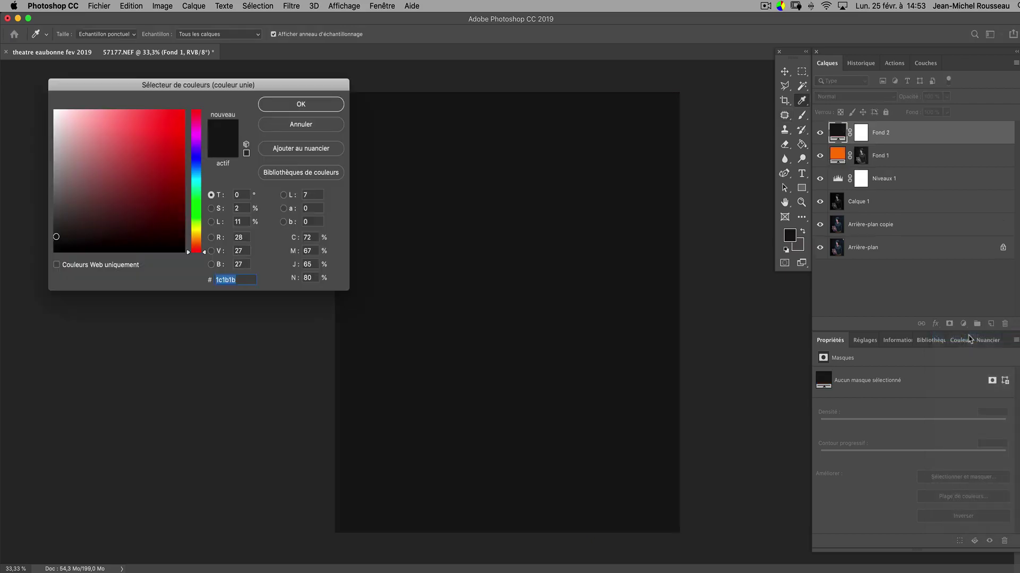
{"action": "left_click", "coordinate": [196, 207]}
{"action": "left_click_drag", "start_coordinate": [157, 201], "coordinate": [157, 208]}
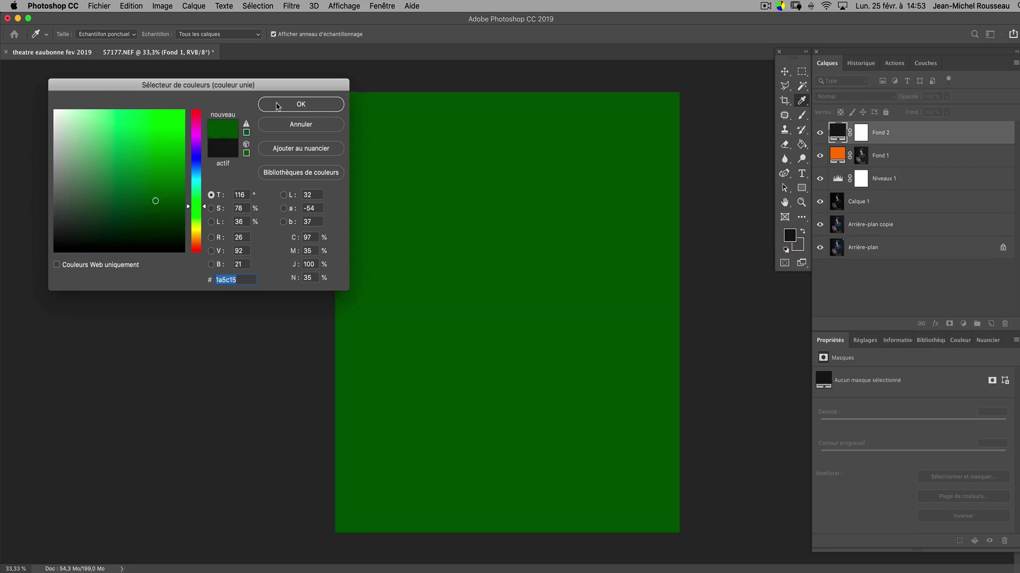
{"action": "left_click", "coordinate": [278, 106]}
{"action": "left_click", "coordinate": [837, 97]}
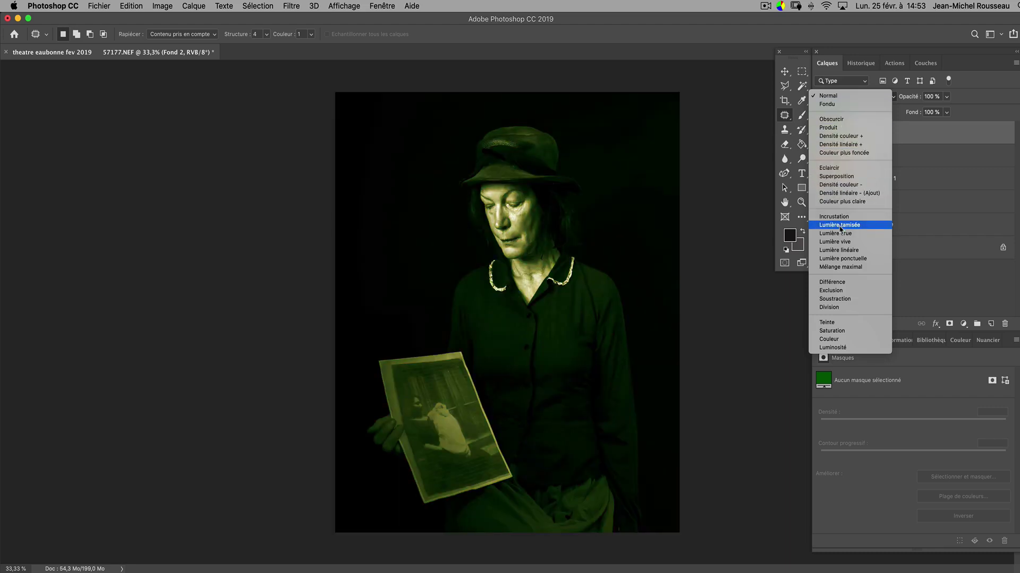
{"action": "left_click", "coordinate": [840, 226]}
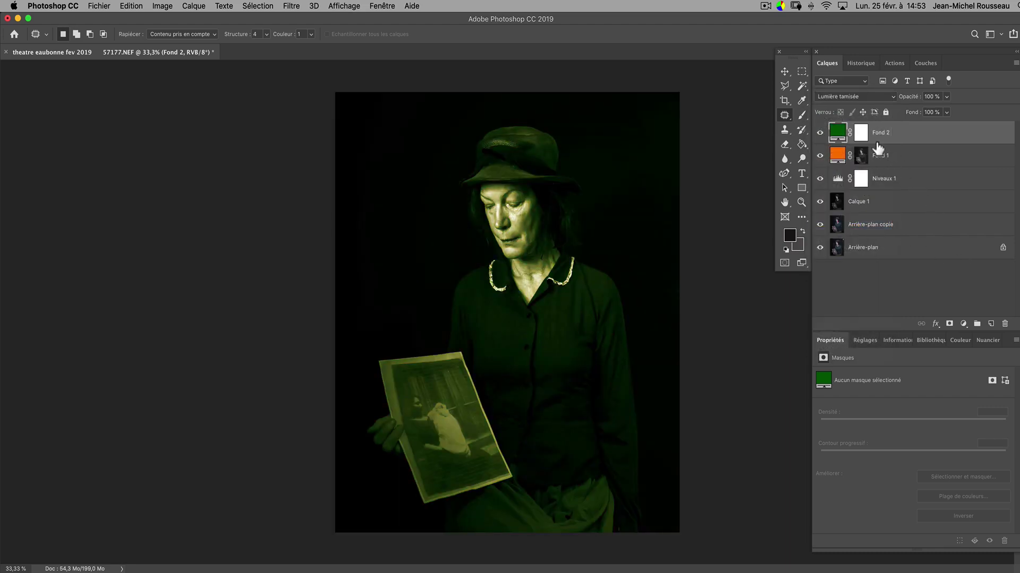
Copy the Fond 1 layer mask onto the green Fond 2 layer, replacing its existing mask
{"action": "left_click", "coordinate": [863, 156]}
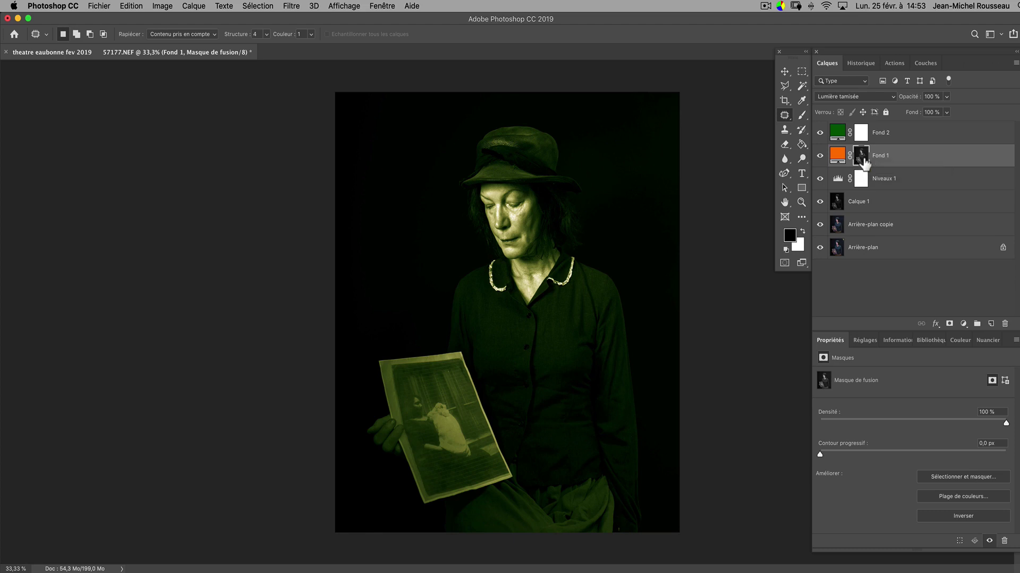
{"action": "left_click_drag", "start_coordinate": [862, 163], "coordinate": [864, 138]}
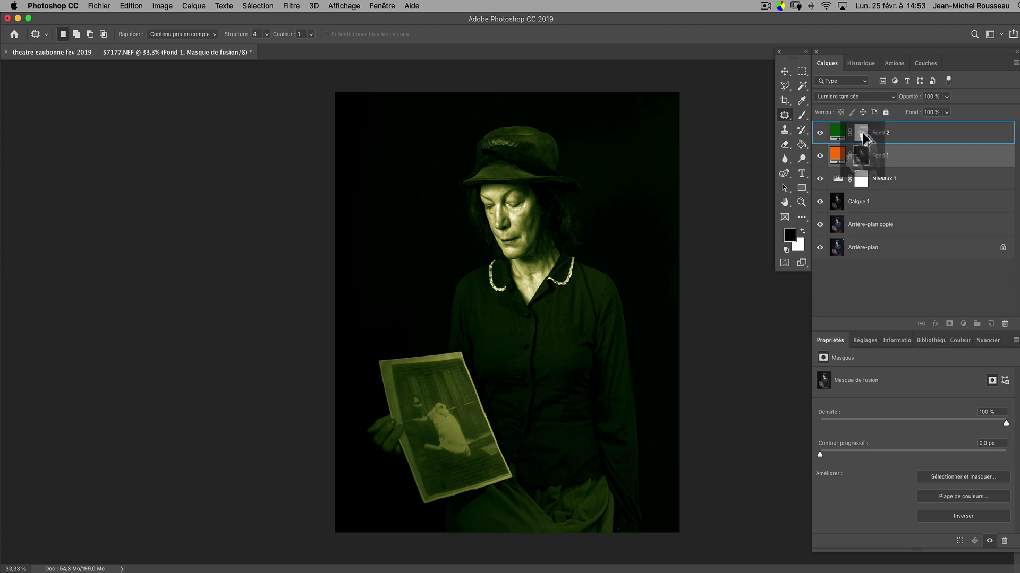
{"action": "left_click_drag", "start_coordinate": [864, 138], "coordinate": [864, 138]}
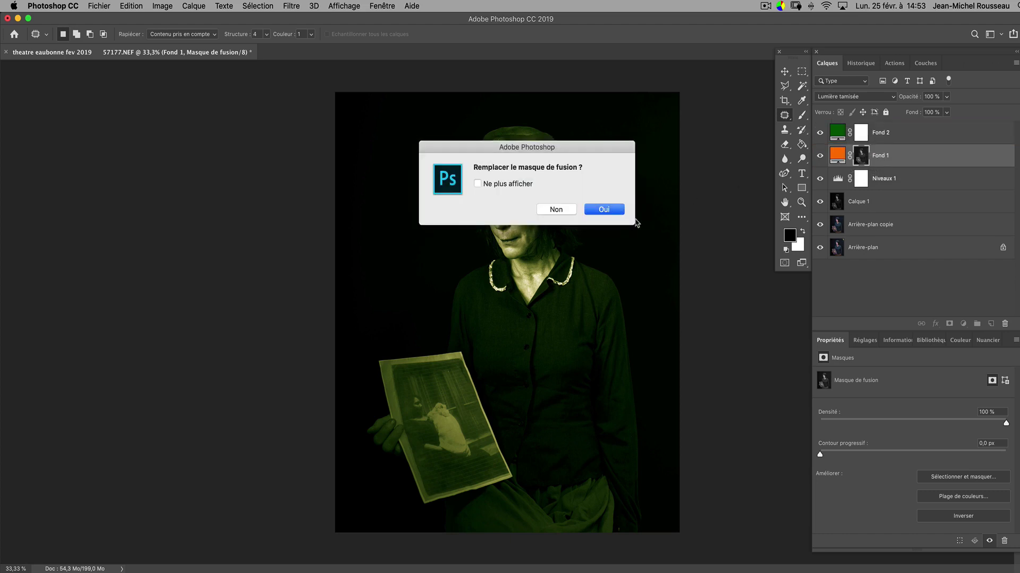
{"action": "left_click", "coordinate": [604, 210]}
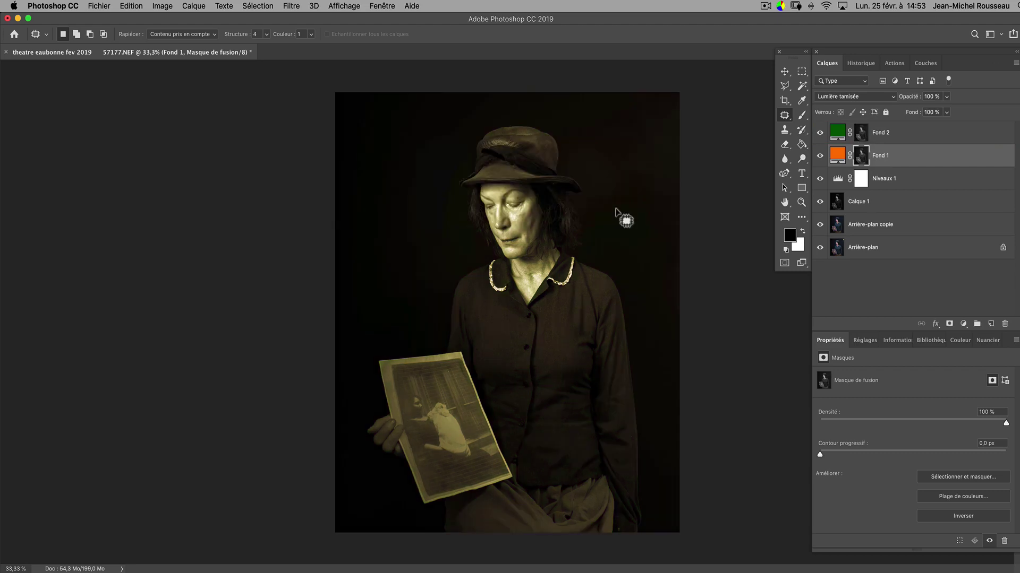
Invert the layer mask of the green Fond 2 fill layer
{"action": "left_click", "coordinate": [861, 133]}
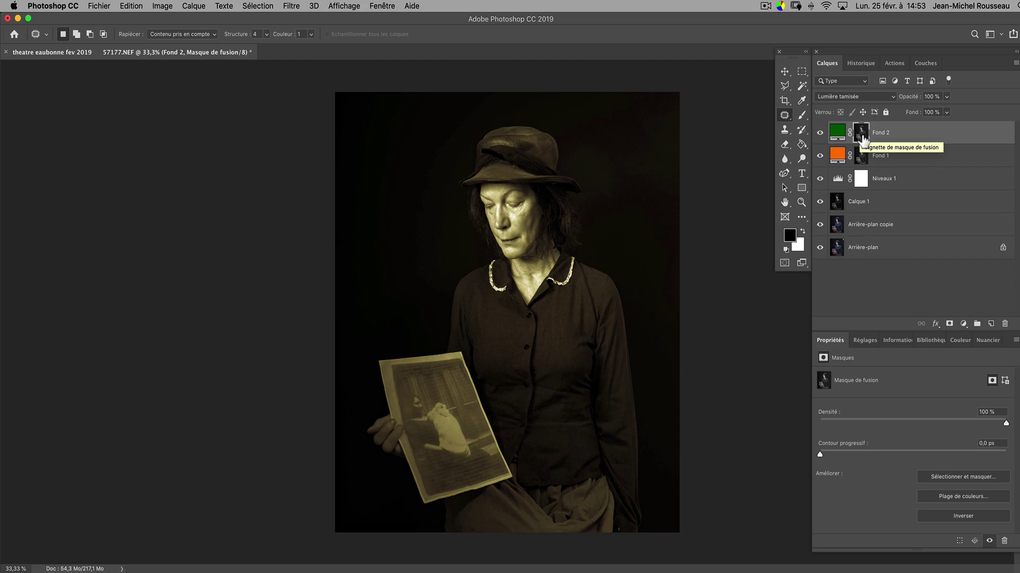
{"action": "left_click_drag", "start_coordinate": [862, 139], "coordinate": [862, 141]}
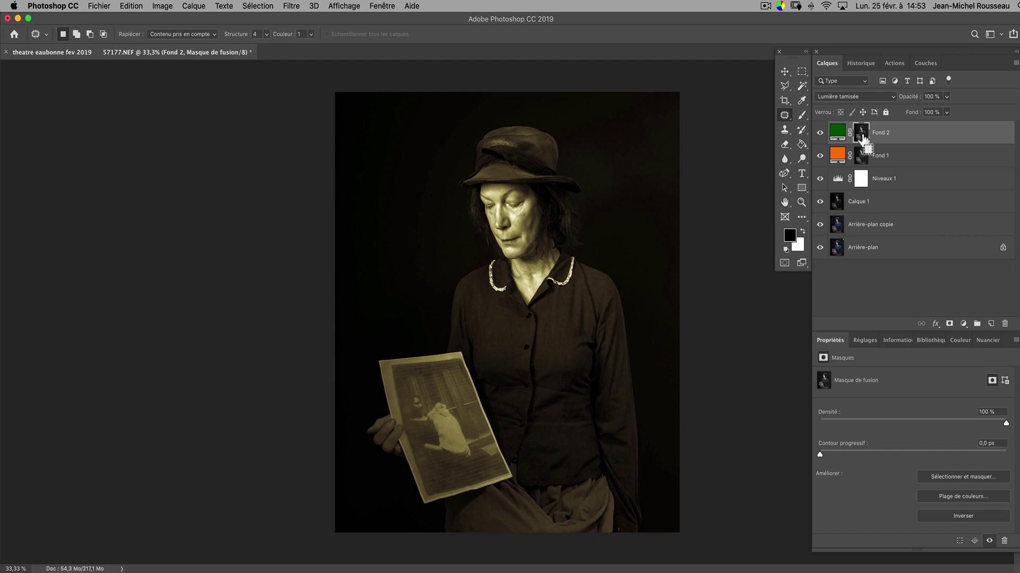
{"action": "left_click_drag", "start_coordinate": [863, 139], "coordinate": [862, 140]}
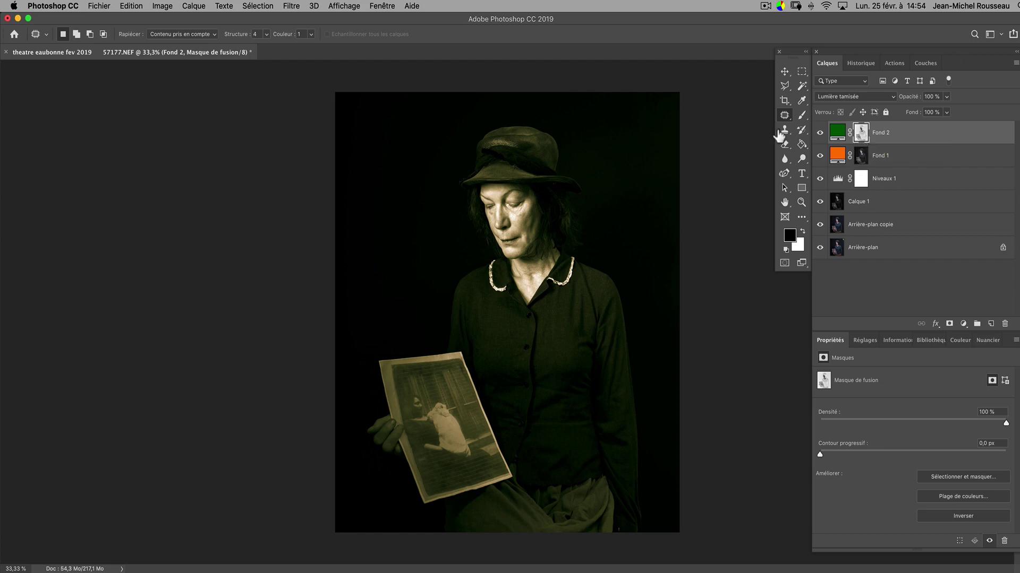
{"action": "left_click", "coordinate": [157, 9]}
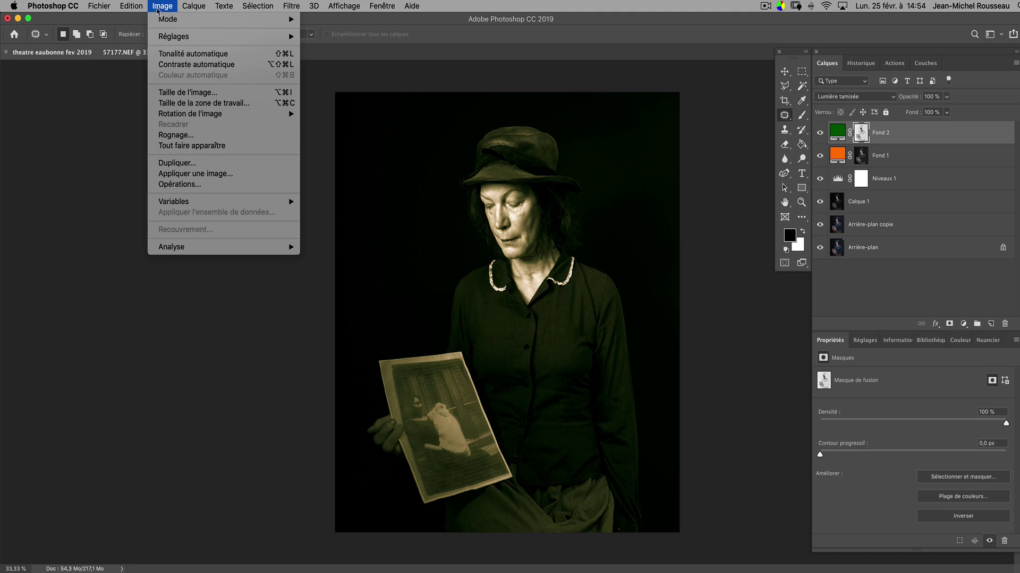
{"action": "mouse_move", "coordinate": [170, 40]}
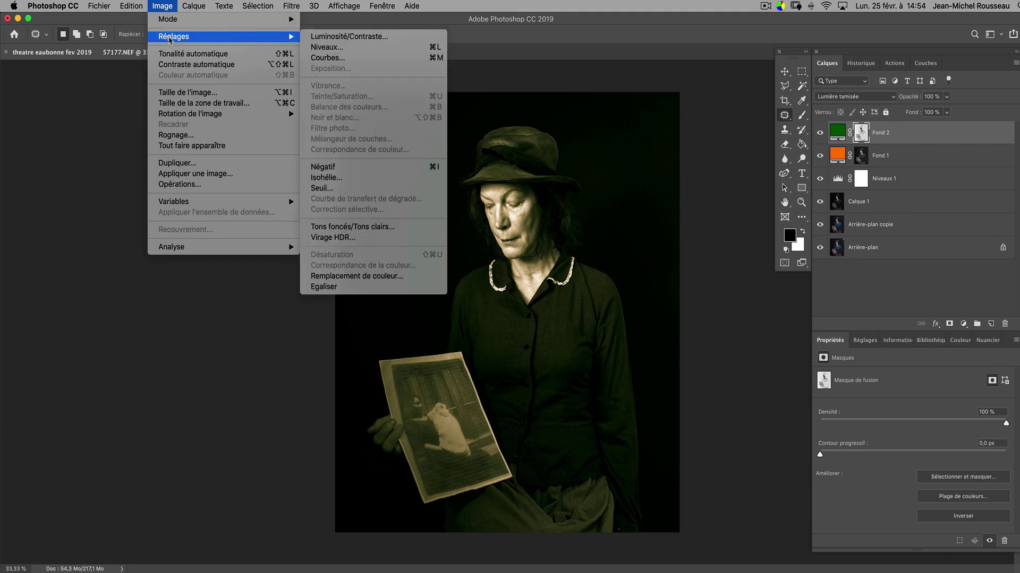
{"action": "left_click", "coordinate": [327, 47]}
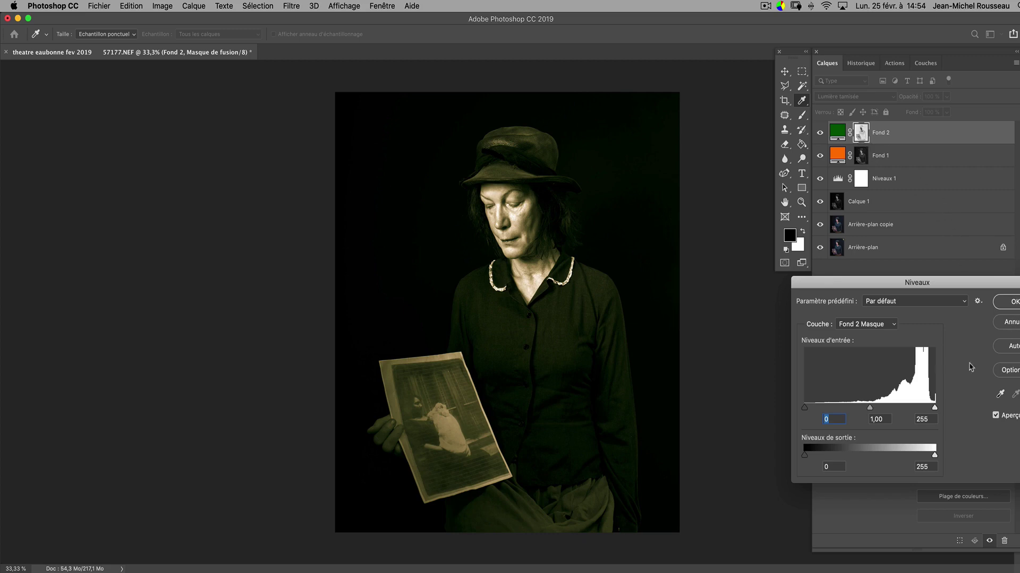
{"action": "mouse_move", "coordinate": [869, 408]}
{"action": "left_mouse_down"}
{"action": "mouse_move", "coordinate": [899, 414]}
{"action": "mouse_move", "coordinate": [889, 412]}
{"action": "left_mouse_up"}
{"action": "left_click", "coordinate": [1008, 324]}
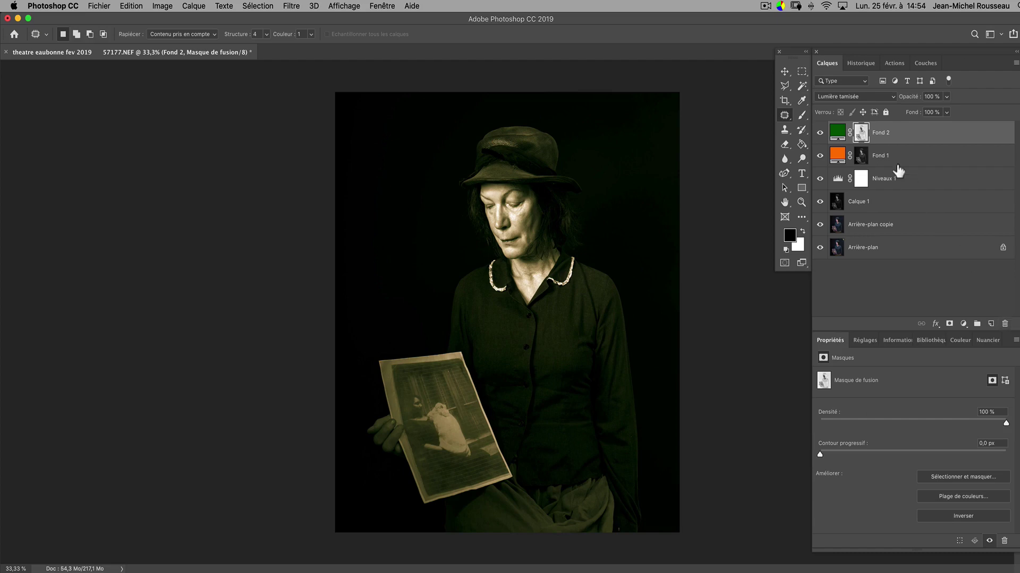
Apply Niveaux to the Fond 2 layer mask with a midtone of 0,19 and white input of 182, and return to the full image
{"action": "key", "text": "j"}
{"action": "left_click", "coordinate": [862, 139], "text": "alt"}
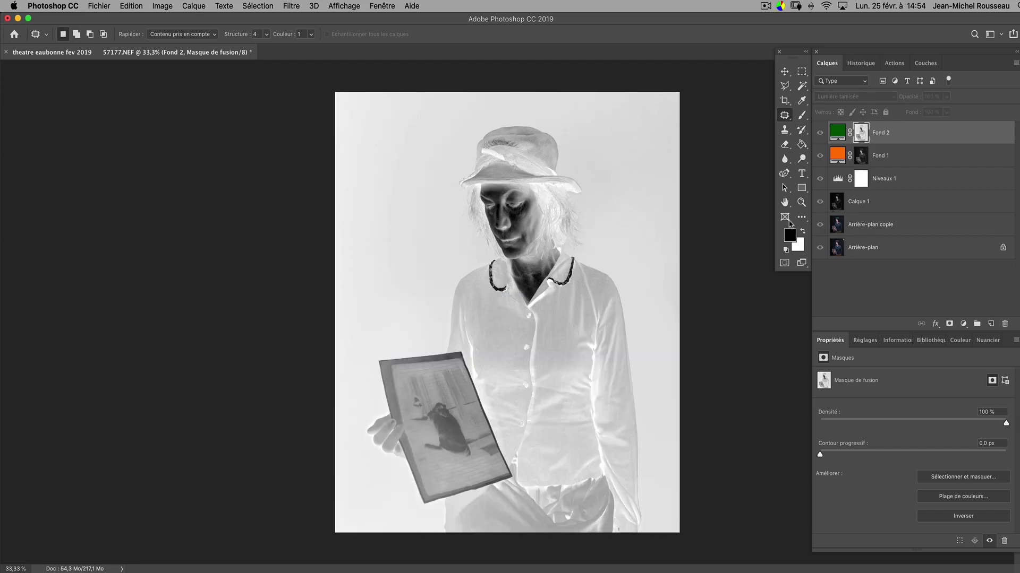
{"action": "left_click", "coordinate": [164, 6]}
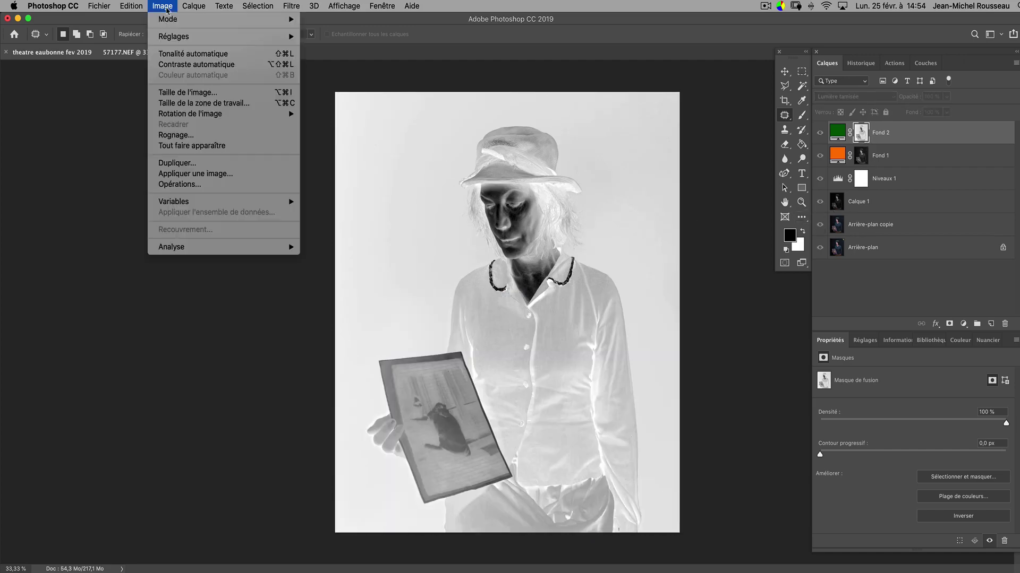
{"action": "mouse_move", "coordinate": [171, 37]}
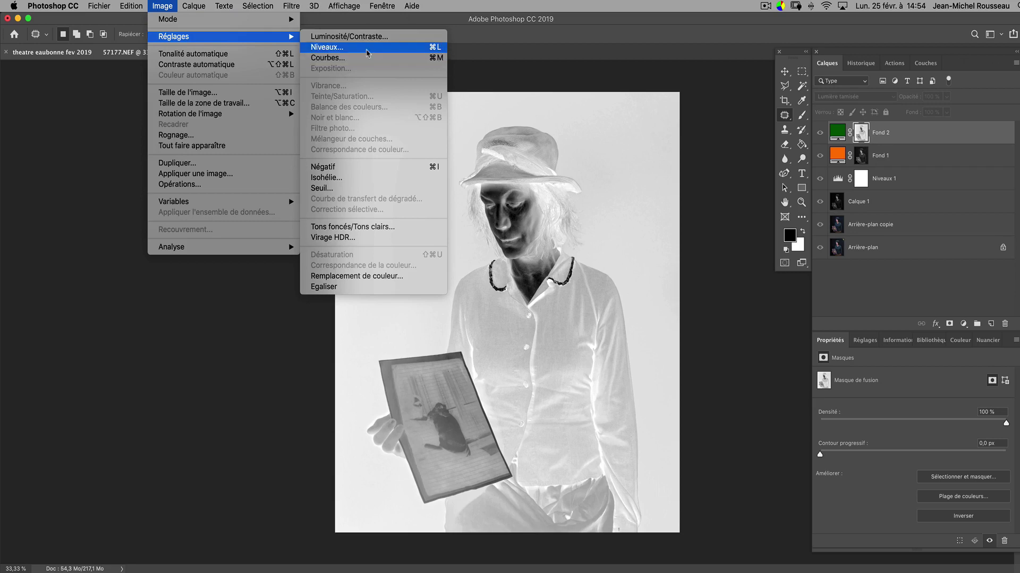
{"action": "left_click", "coordinate": [326, 47]}
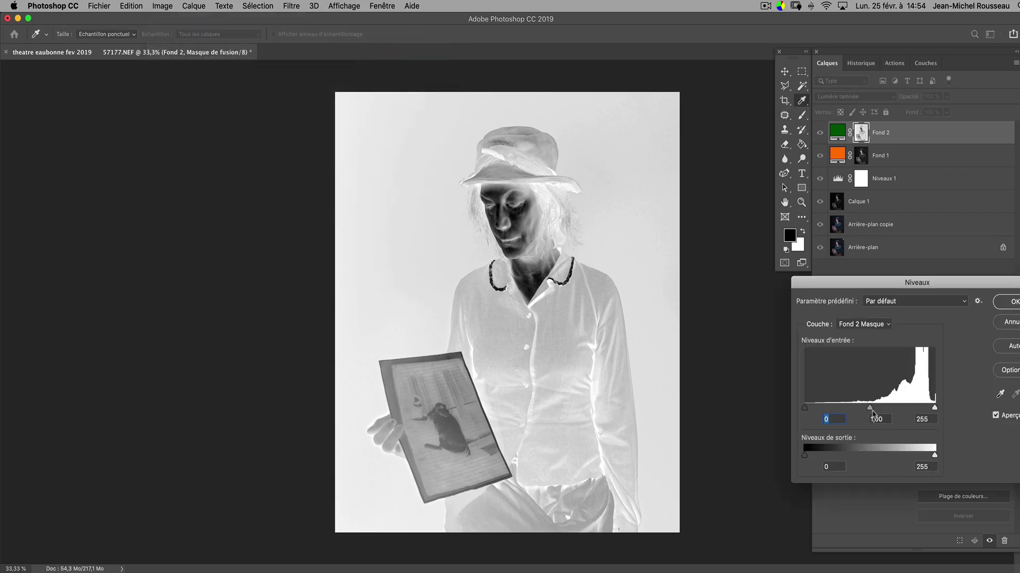
{"action": "left_click_drag", "start_coordinate": [871, 410], "coordinate": [910, 417]}
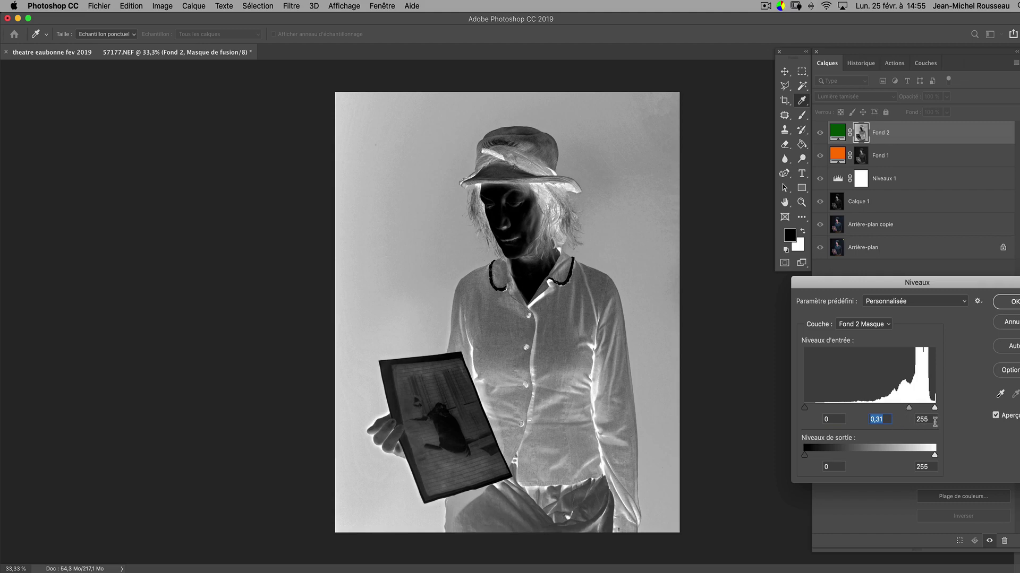
{"action": "left_click_drag", "start_coordinate": [935, 409], "coordinate": [887, 412]}
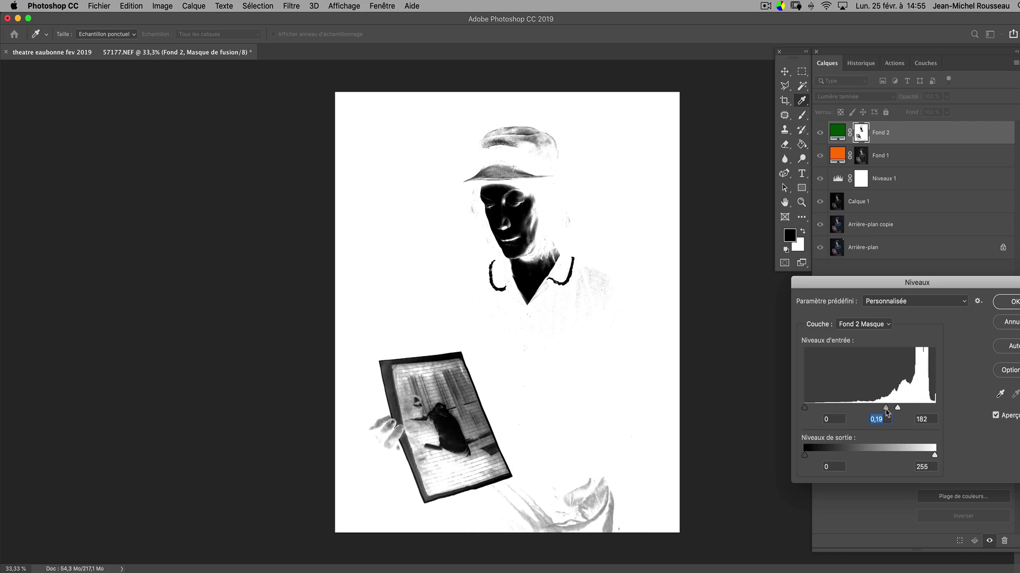
{"action": "left_click", "coordinate": [1015, 303]}
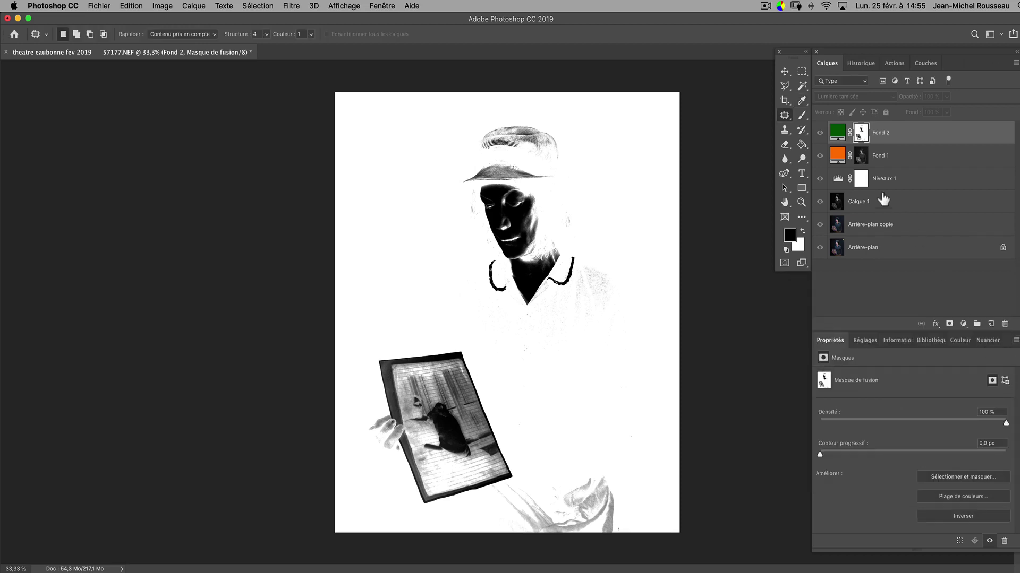
{"action": "left_click", "coordinate": [839, 135]}
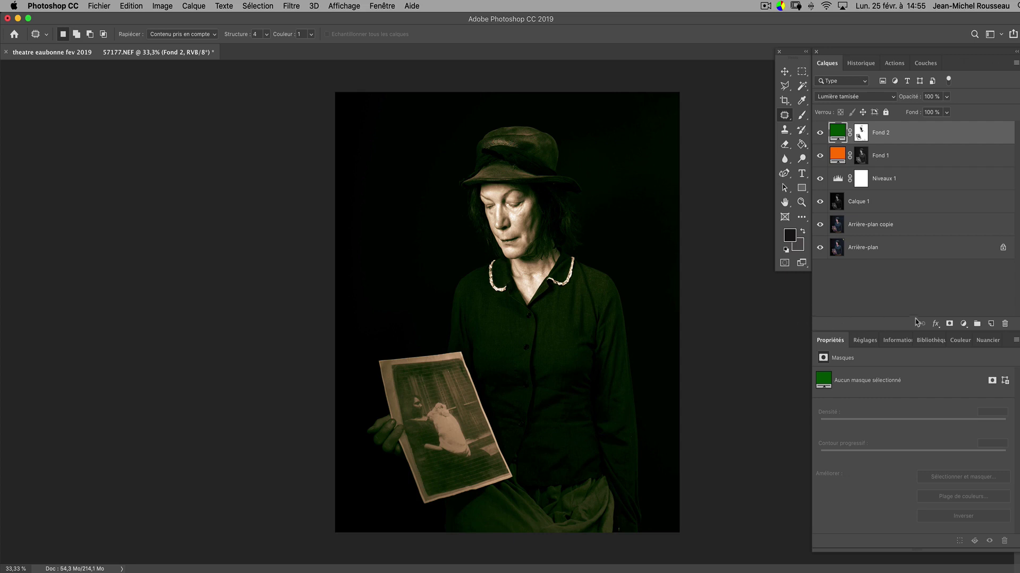
Add a Niveaux adjustment layer above Fond 2 and paint a black spot over the face on its mask with a 1513 px brush
{"action": "left_click", "coordinate": [965, 325]}
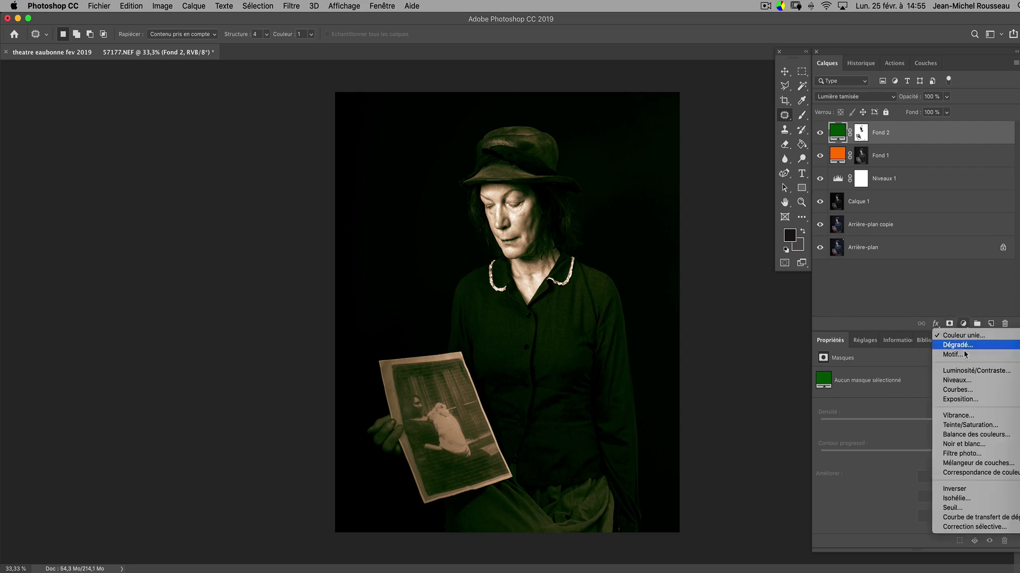
{"action": "left_click", "coordinate": [966, 384]}
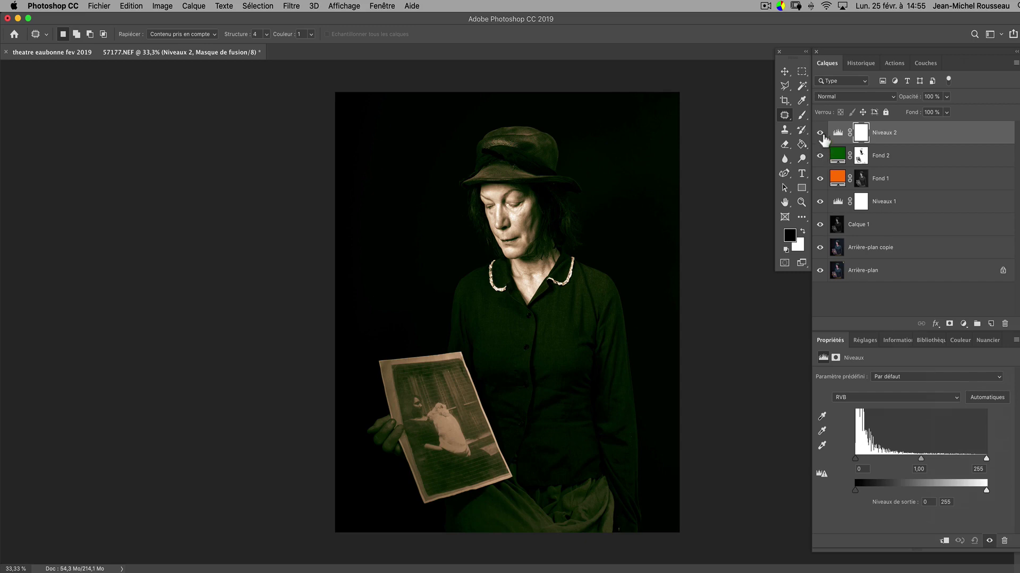
{"action": "left_click", "coordinate": [802, 116]}
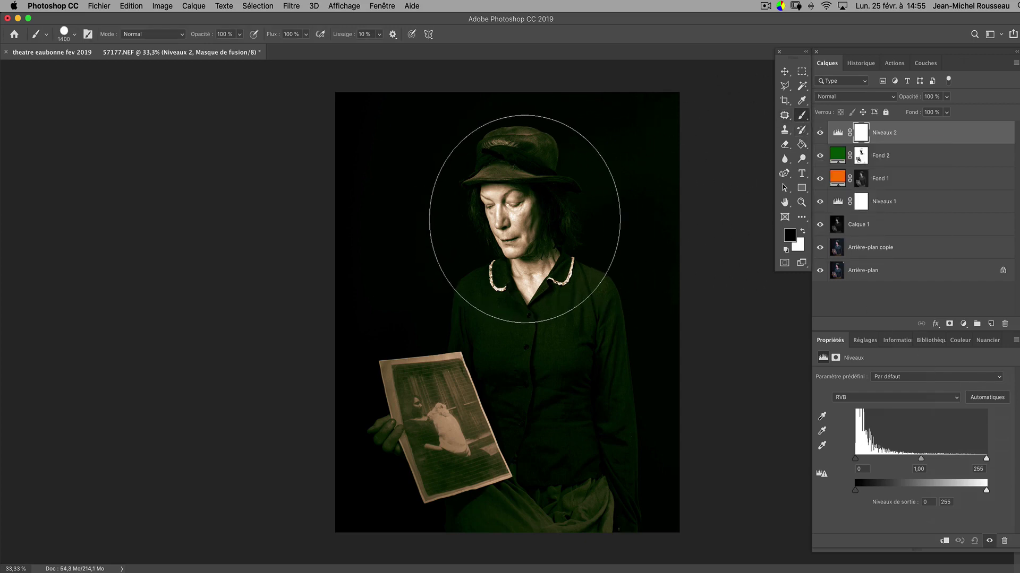
{"action": "left_click_drag", "start_coordinate": [519, 228], "coordinate": [527, 269]}
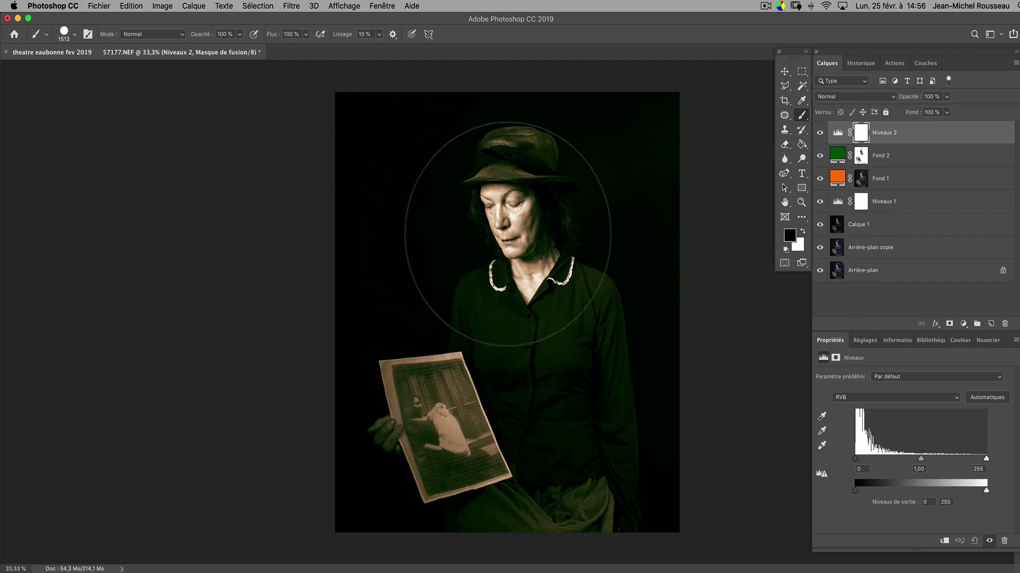
{"action": "left_click", "coordinate": [508, 234]}
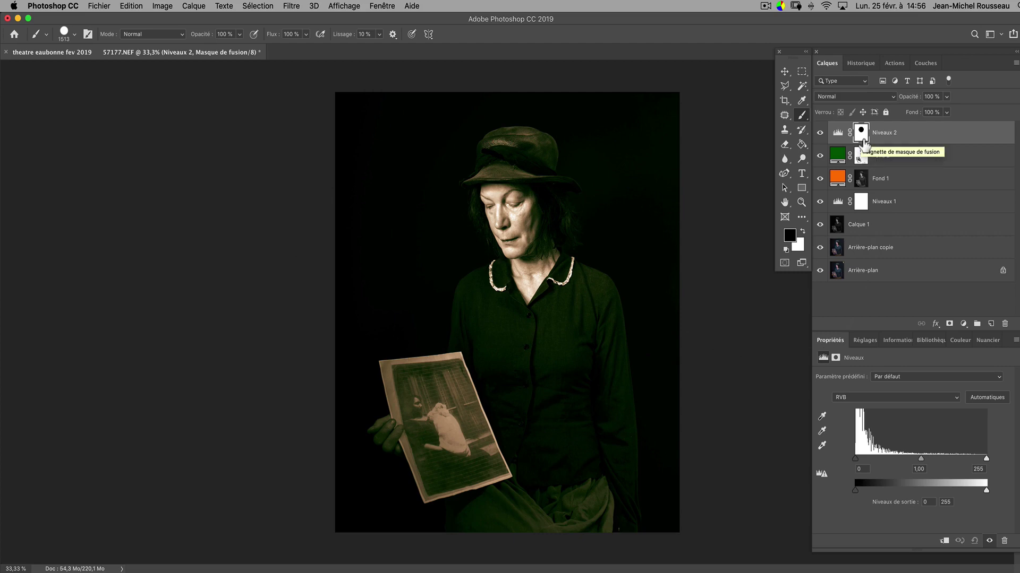
Stretch the black spot on the Niveaux 2 mask into an oval over the woman, about 153 % wide and 243 % high
{"action": "key", "text": "super+t"}
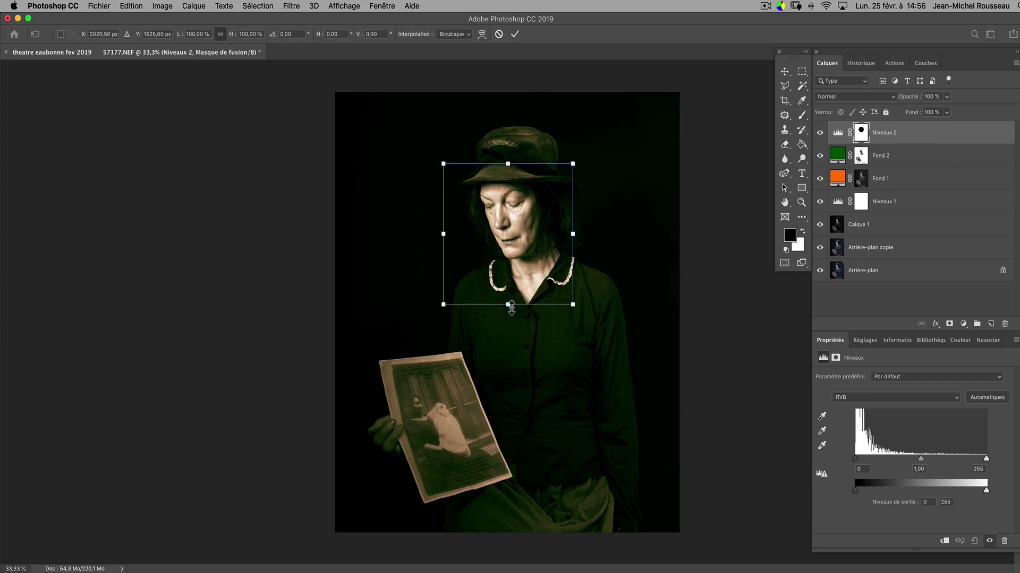
{"action": "left_click_drag", "start_coordinate": [508, 305], "coordinate": [508, 467]}
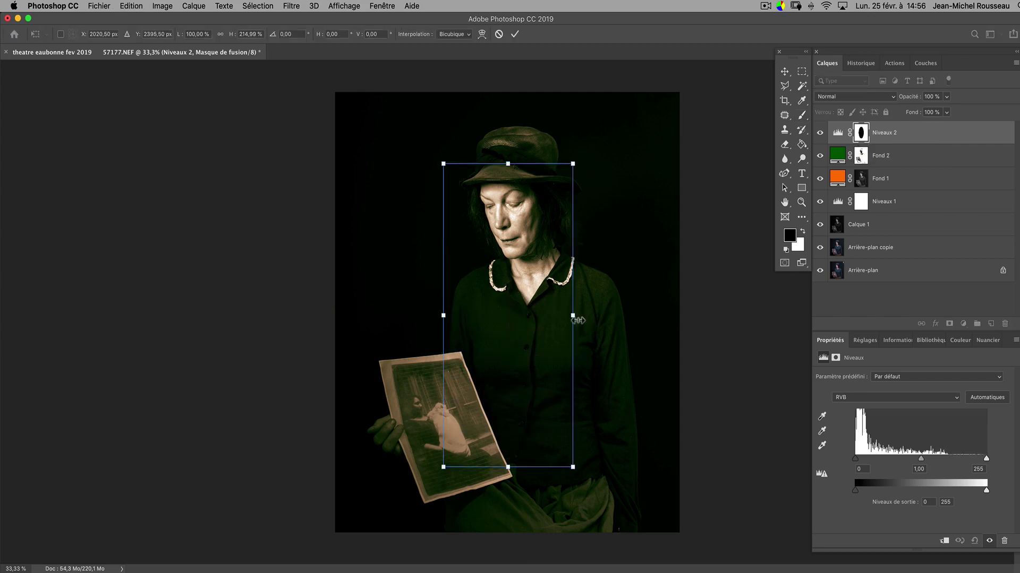
{"action": "left_click_drag", "start_coordinate": [573, 315], "coordinate": [606, 315]}
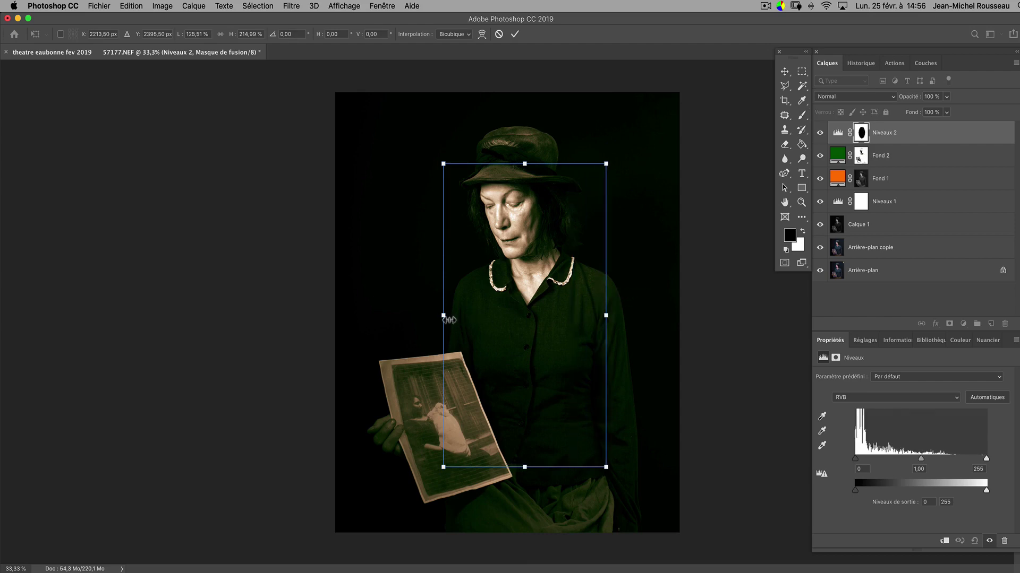
{"action": "left_click_drag", "start_coordinate": [449, 320], "coordinate": [414, 320]}
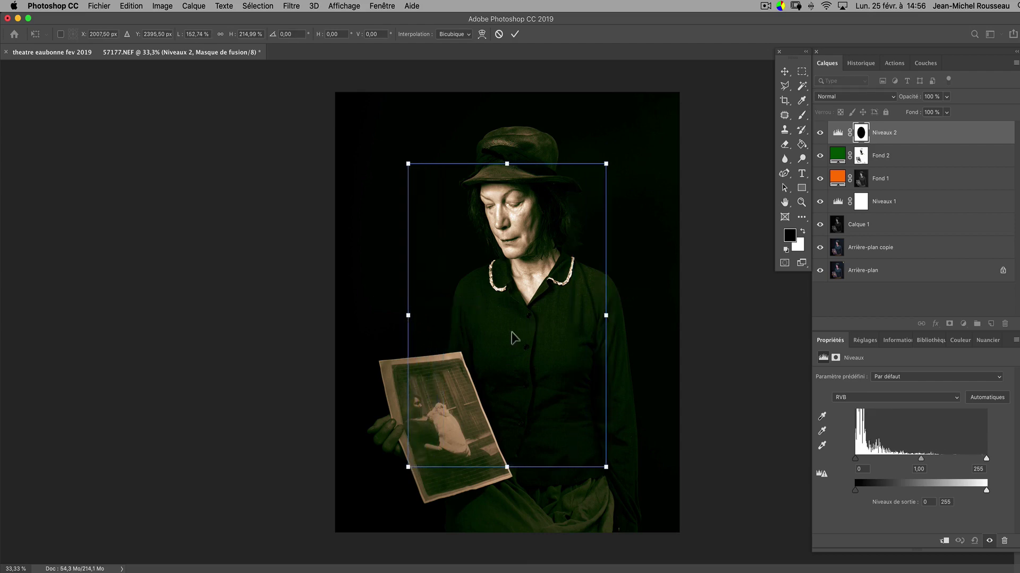
{"action": "left_click_drag", "start_coordinate": [509, 472], "coordinate": [508, 488]}
{"action": "left_click_drag", "start_coordinate": [514, 160], "coordinate": [514, 134]}
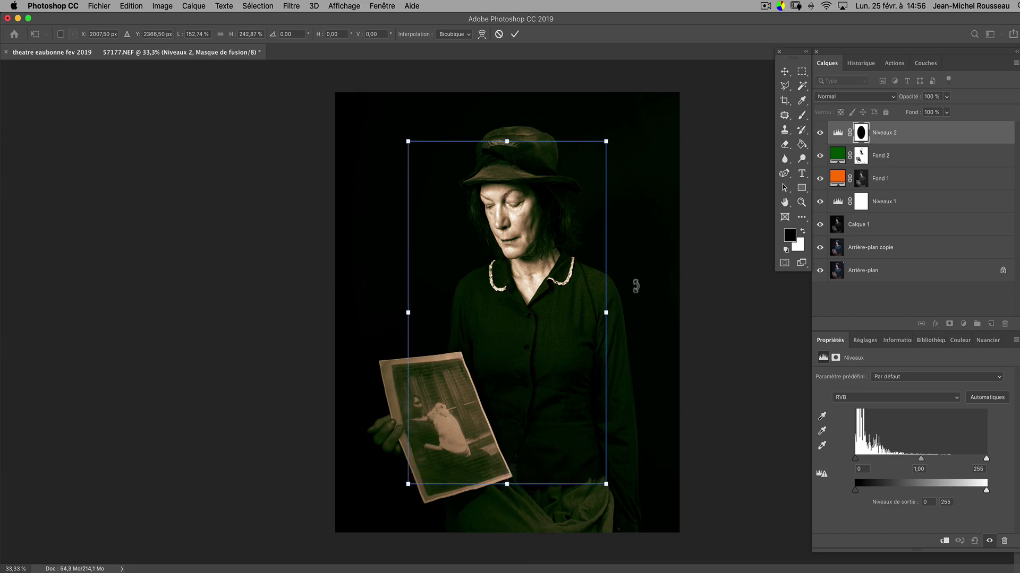
{"action": "left_click", "coordinate": [515, 34]}
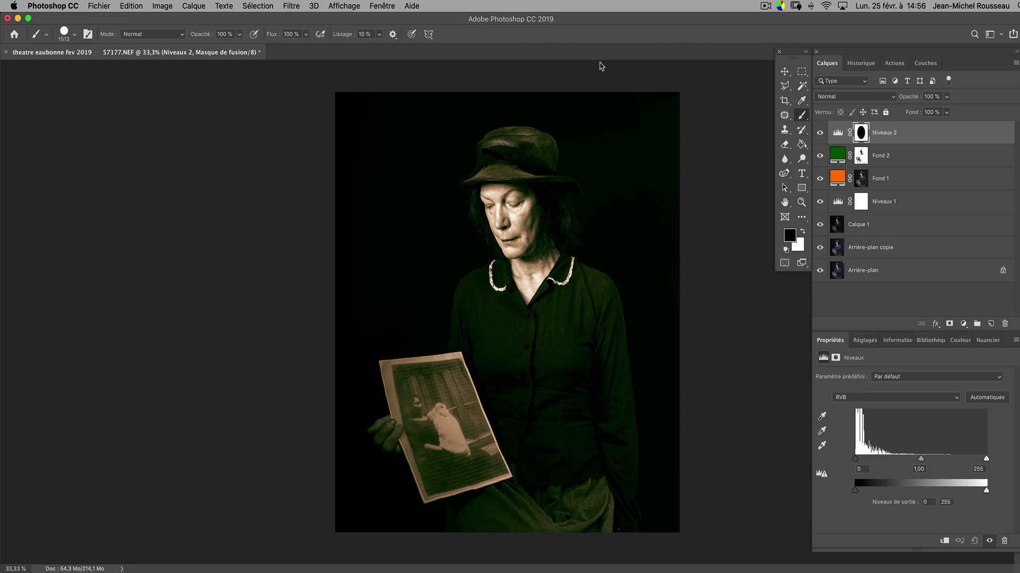
Feather the oval mask of Niveaux 2 and darken the image edges by setting the layer's midtone level to 0,70
{"action": "left_click", "coordinate": [866, 134]}
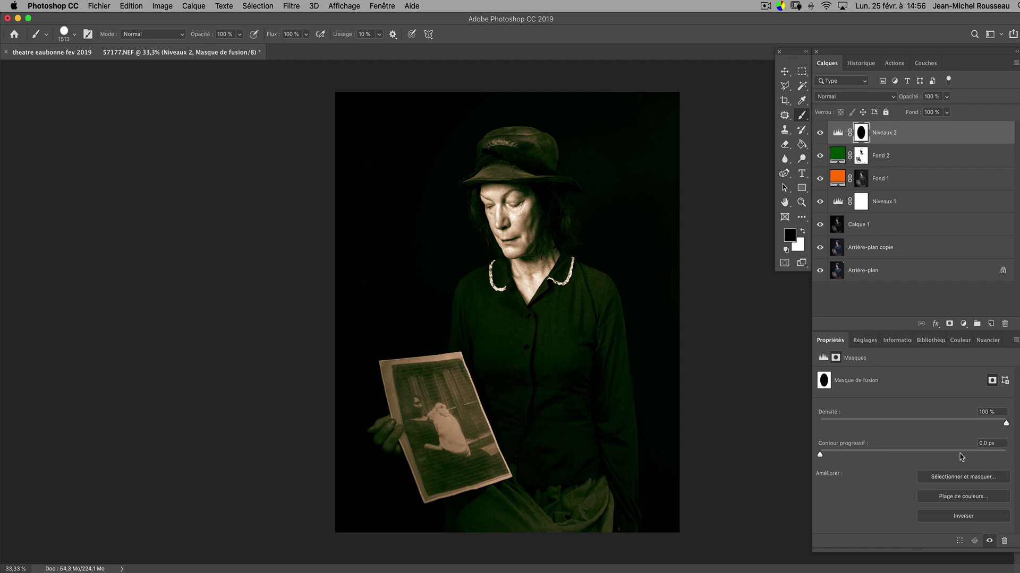
{"action": "left_click_drag", "start_coordinate": [960, 455], "coordinate": [975, 456]}
{"action": "left_click", "coordinate": [838, 134]}
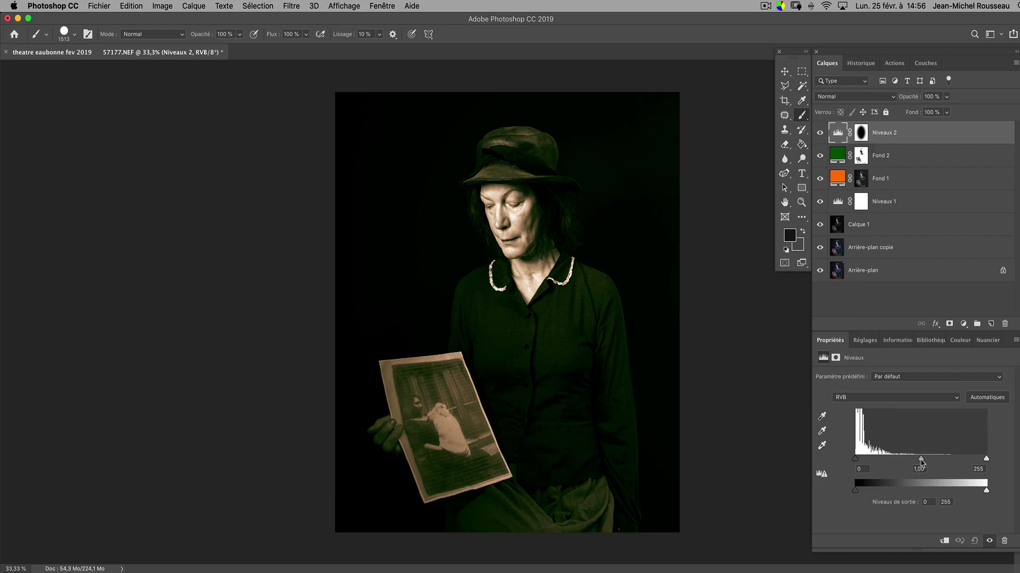
{"action": "left_click_drag", "start_coordinate": [921, 461], "coordinate": [937, 463]}
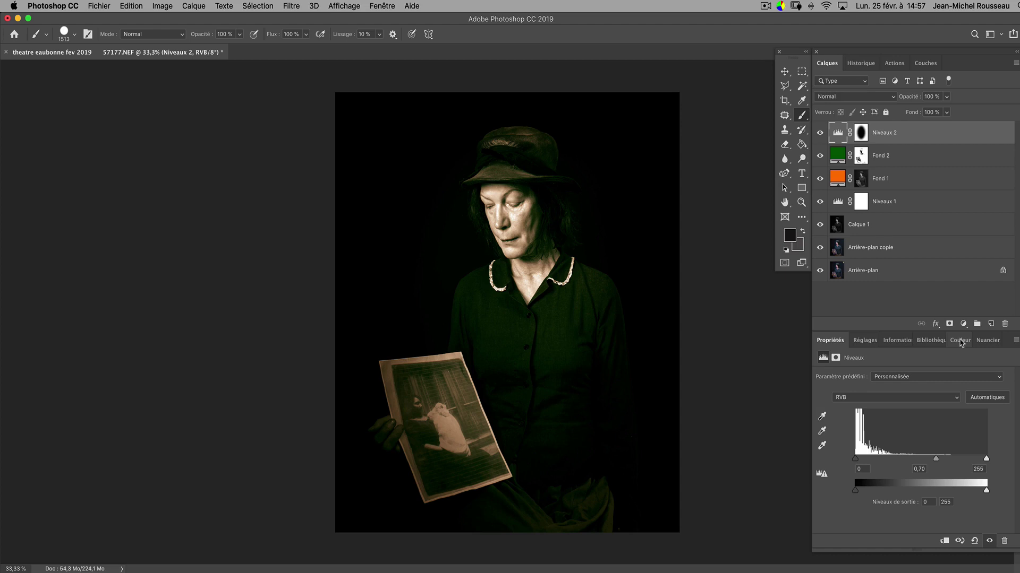
Add a Niveaux adjustment layer above Niveaux 2 and set its midtone level to 1,19
{"action": "left_click", "coordinate": [964, 323]}
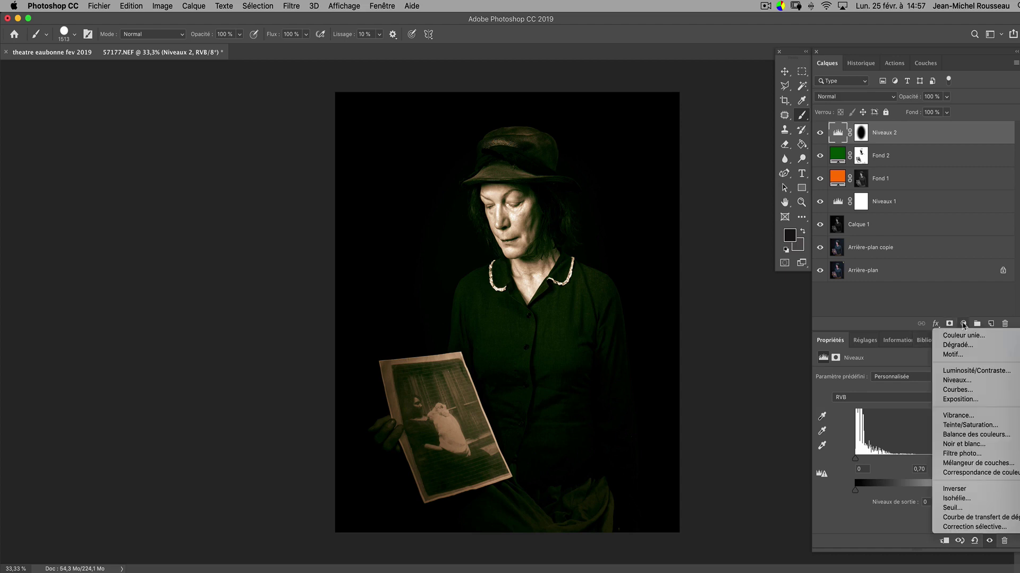
{"action": "left_click", "coordinate": [969, 383]}
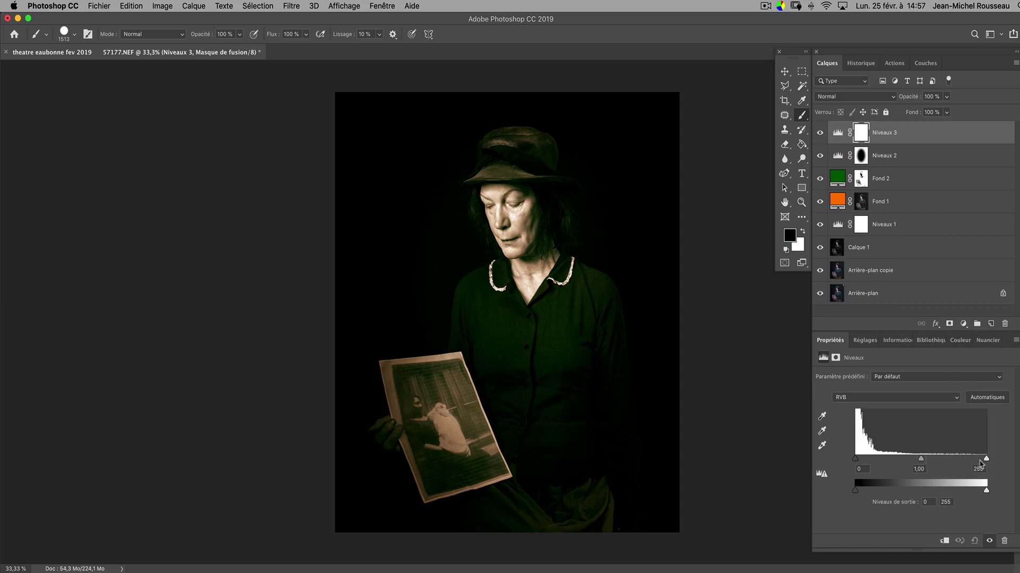
{"action": "left_click_drag", "start_coordinate": [921, 460], "coordinate": [913, 461]}
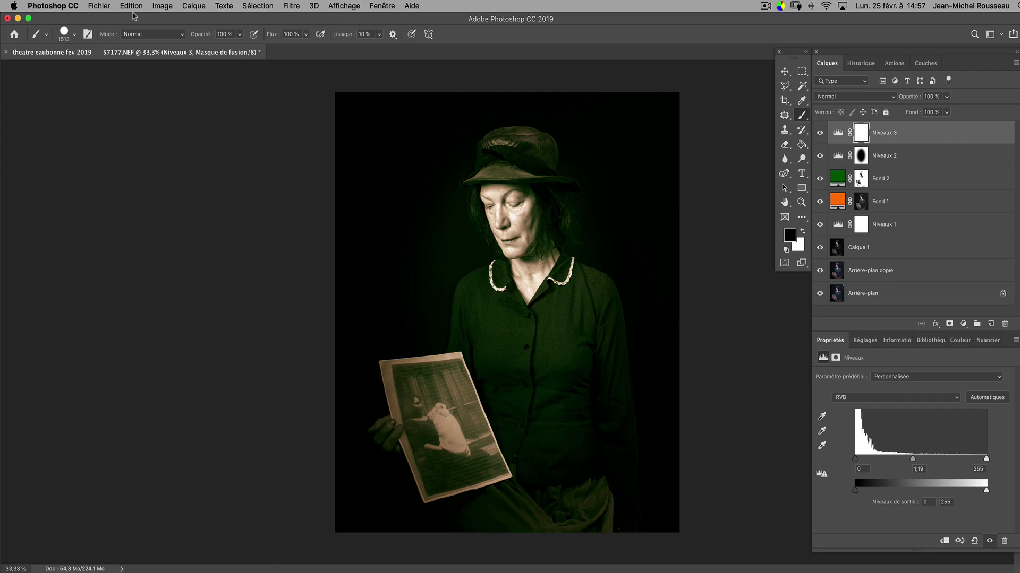
Examine the layer, channel and blending options of the Opérations command, previewing the Gris channel of Arrière-plan copie
{"action": "left_click", "coordinate": [158, 7]}
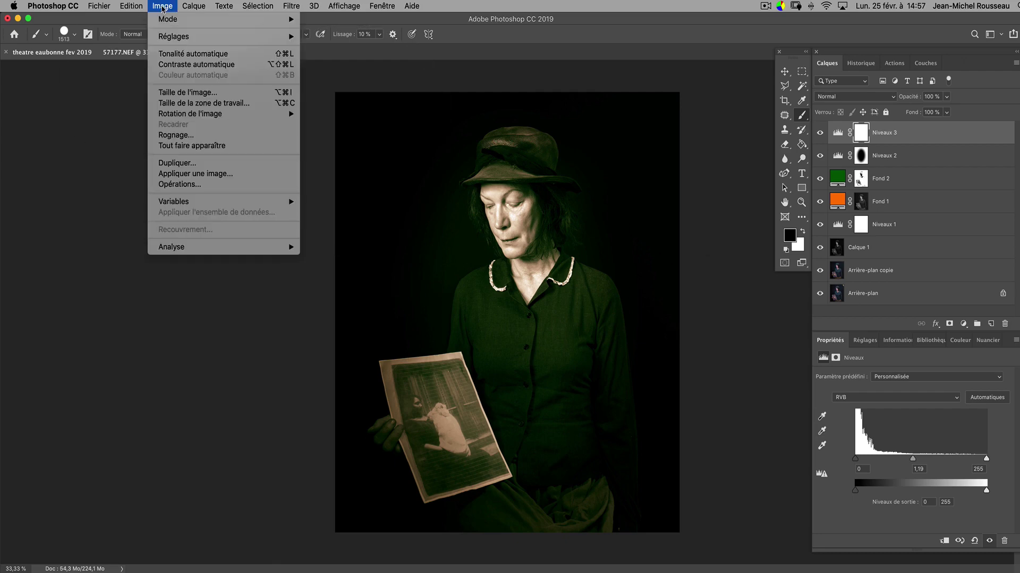
{"action": "left_click", "coordinate": [194, 185]}
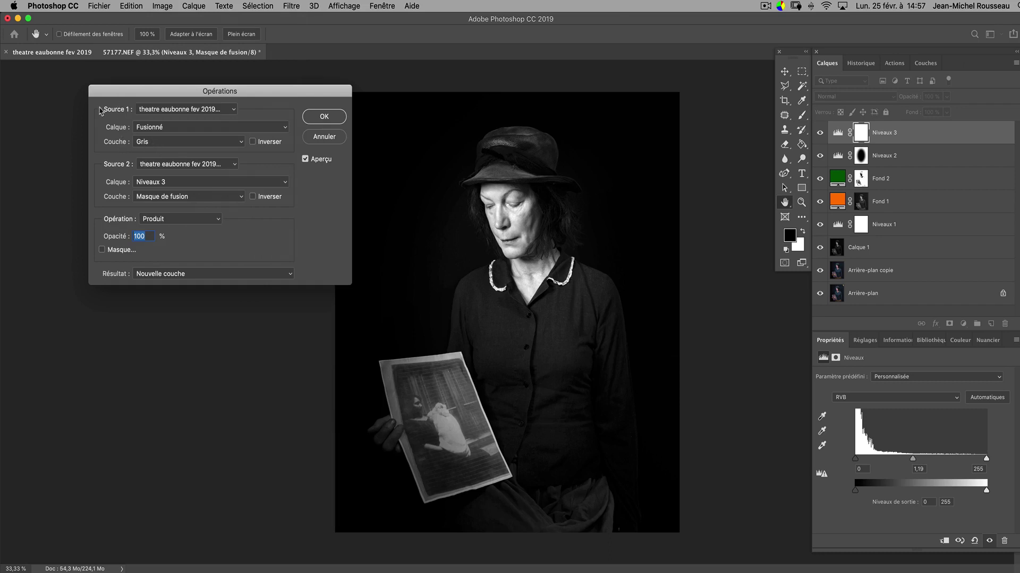
{"action": "left_click", "coordinate": [168, 127]}
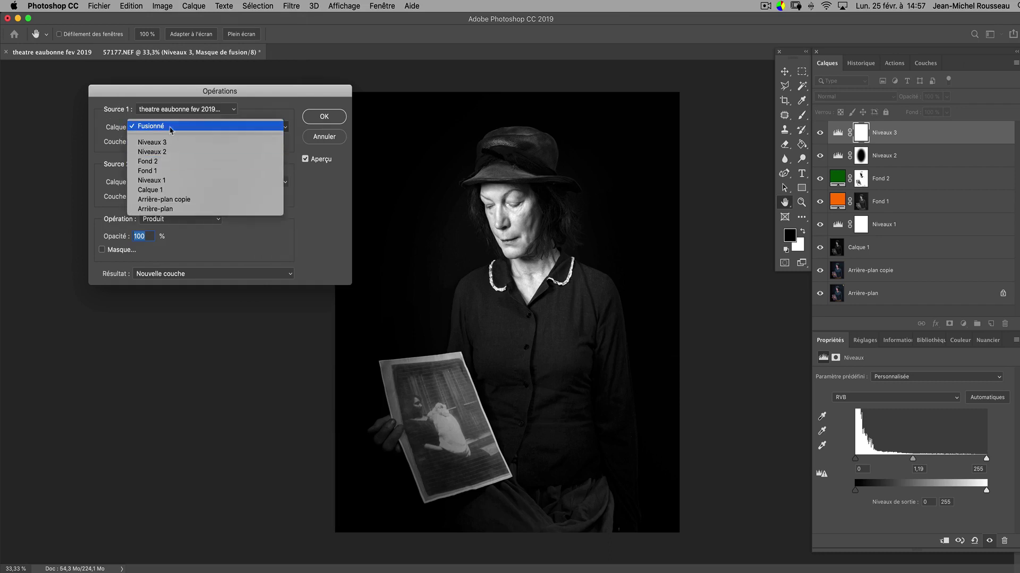
{"action": "left_click", "coordinate": [201, 204]}
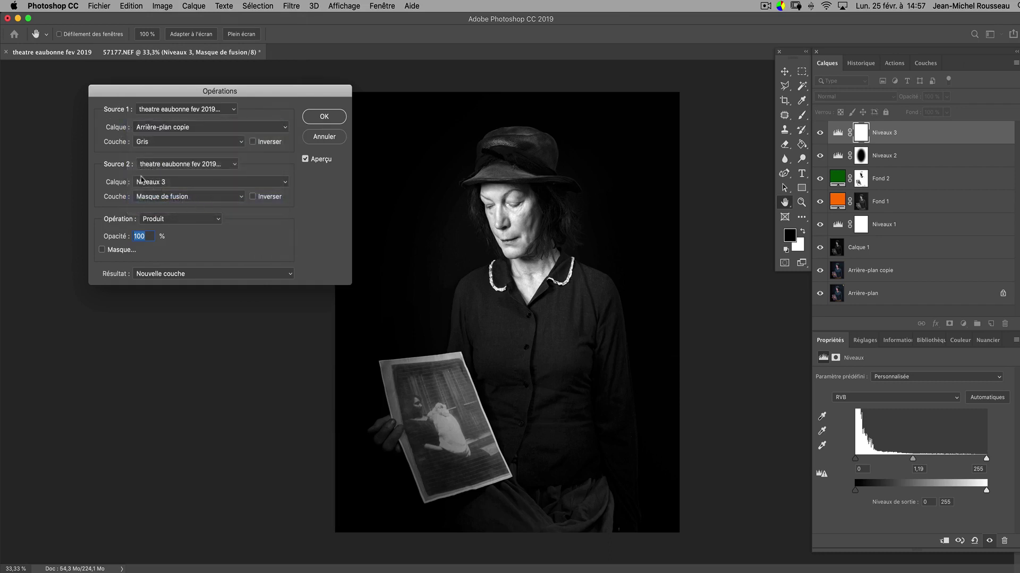
{"action": "left_click", "coordinate": [158, 146]}
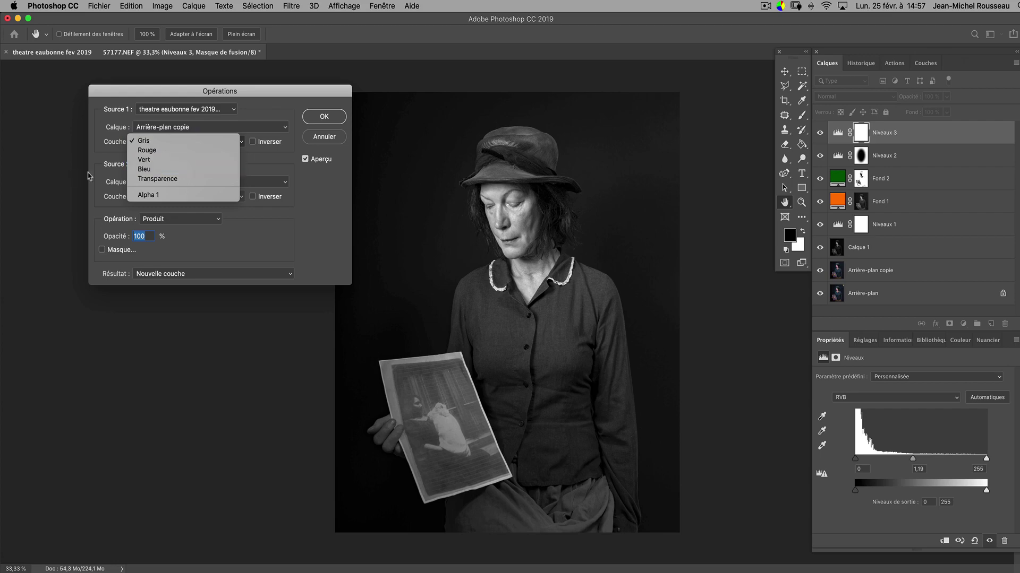
{"action": "left_click", "coordinate": [100, 191]}
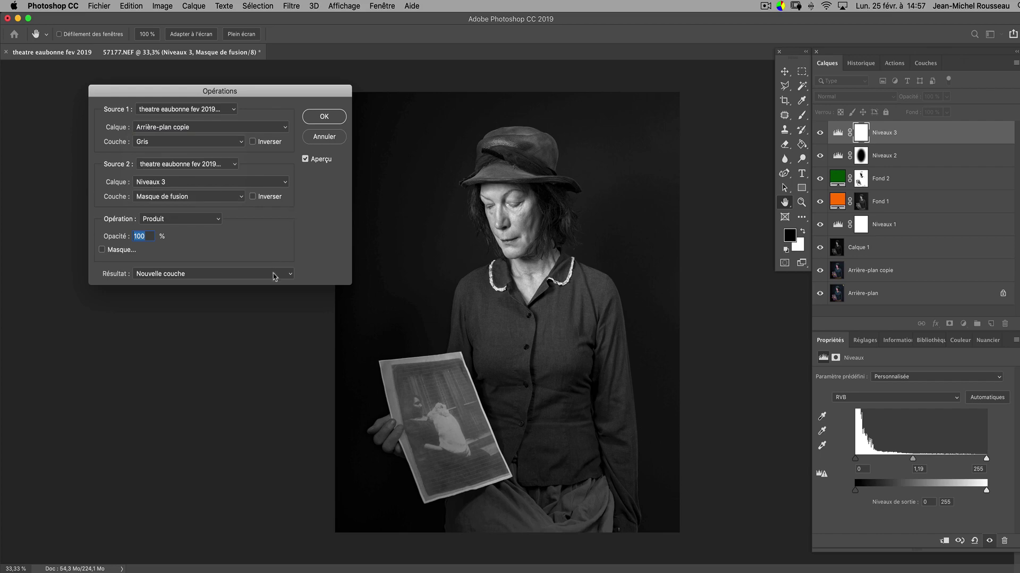
{"action": "left_click", "coordinate": [205, 219]}
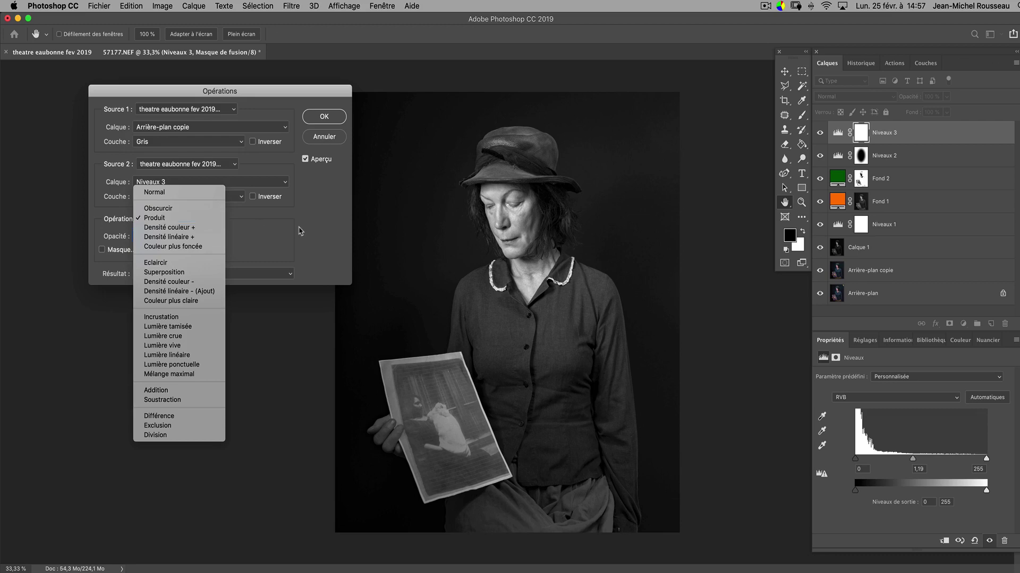
{"action": "left_click", "coordinate": [293, 242]}
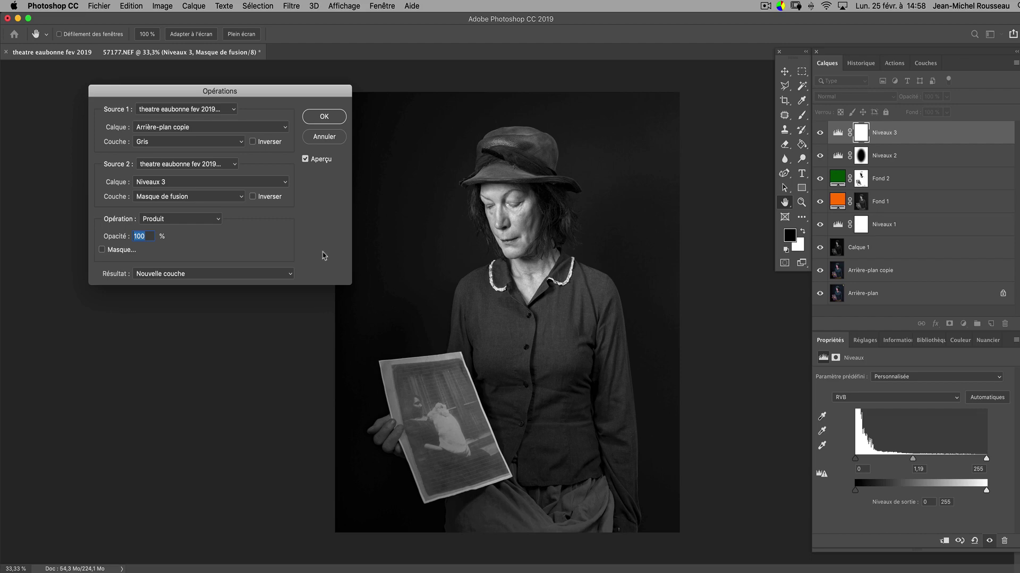
{"action": "left_click", "coordinate": [322, 137]}
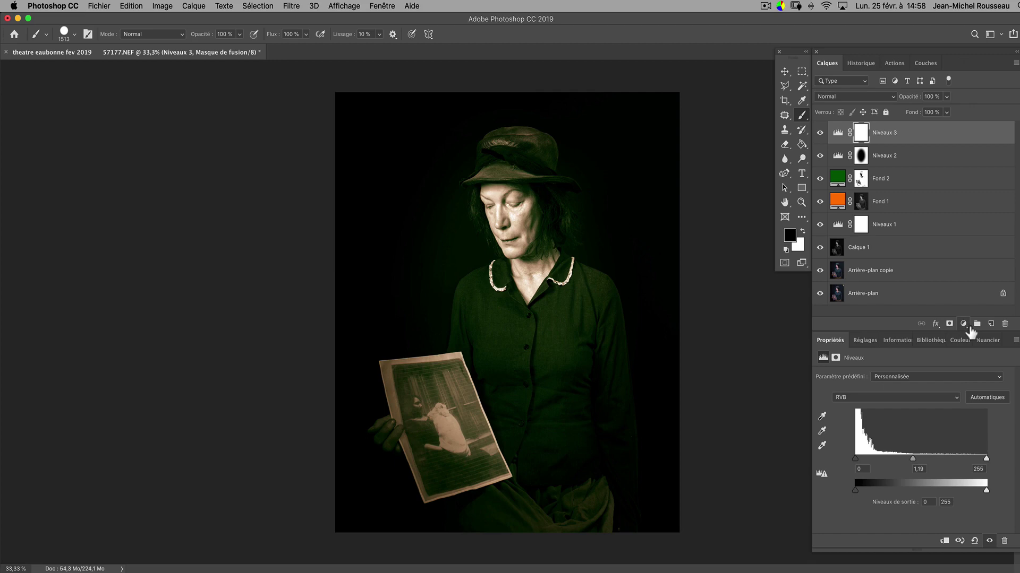
Add a Noir et blanc adjustment layer with default settings above Niveaux 3 and hide it
{"action": "left_click", "coordinate": [964, 324]}
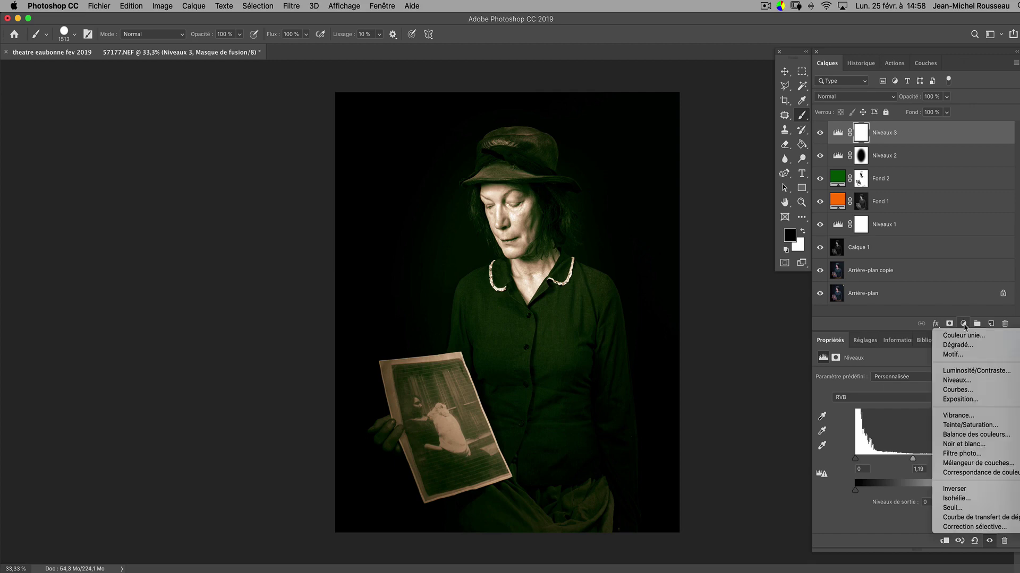
{"action": "left_click", "coordinate": [964, 445]}
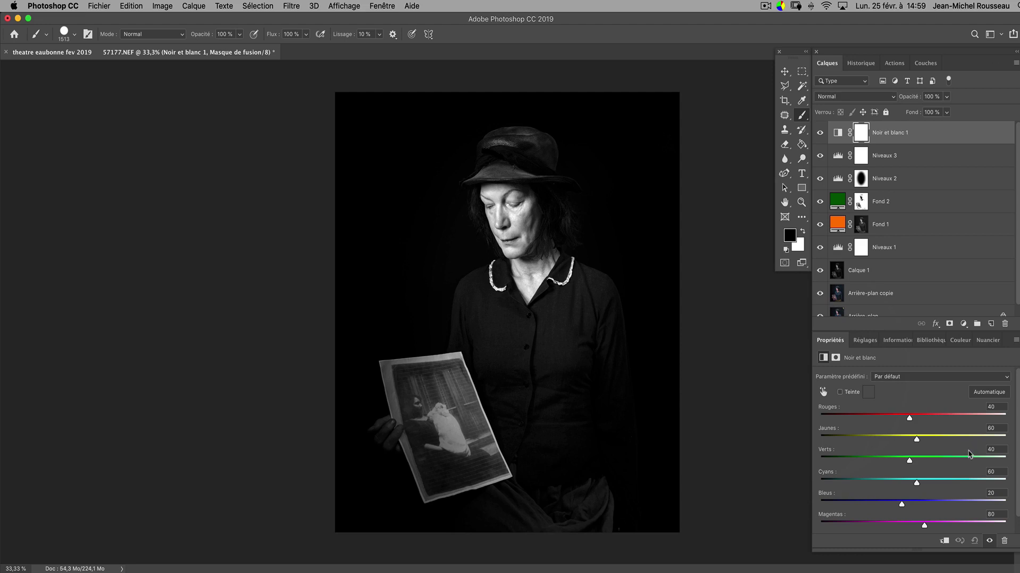
{"action": "left_click", "coordinate": [820, 134]}
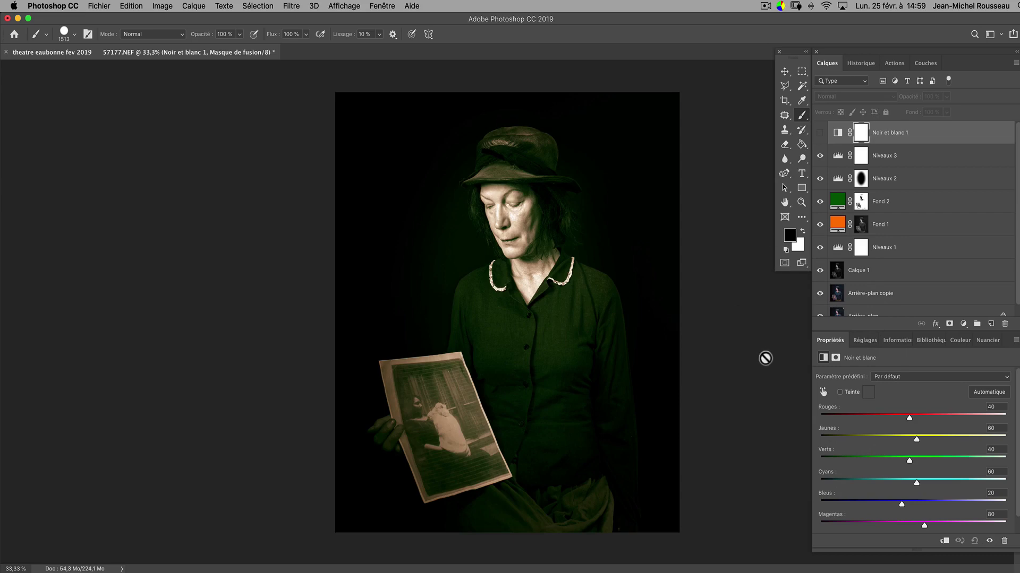